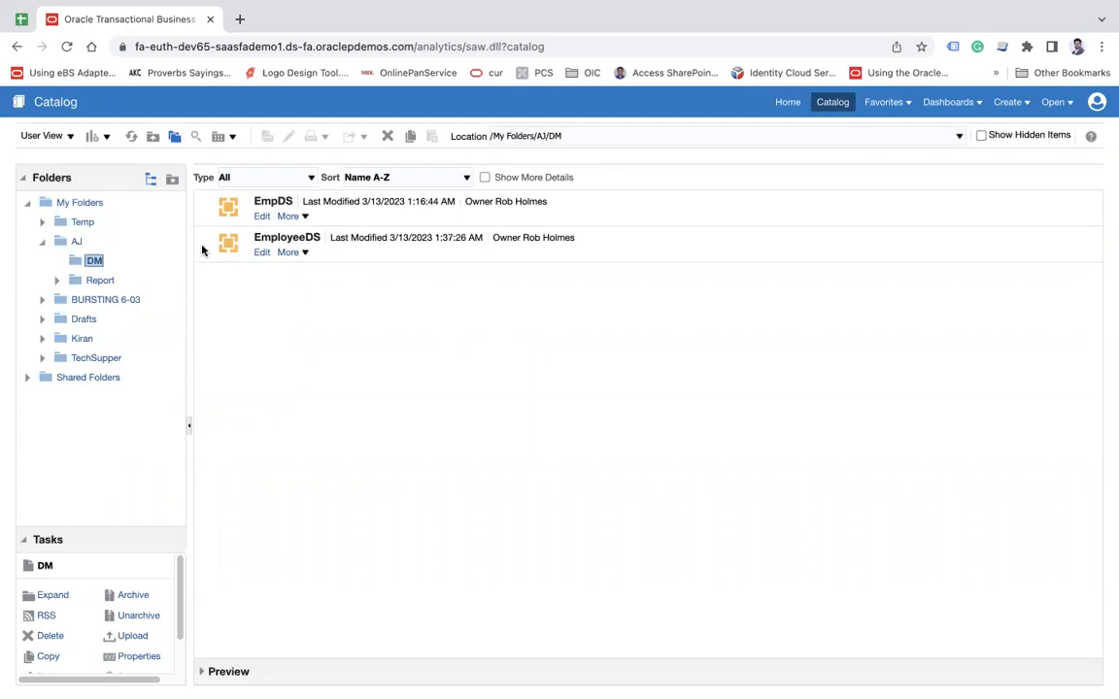
Create a new data model and add a SQL Query data set to it.
click(1010, 102)
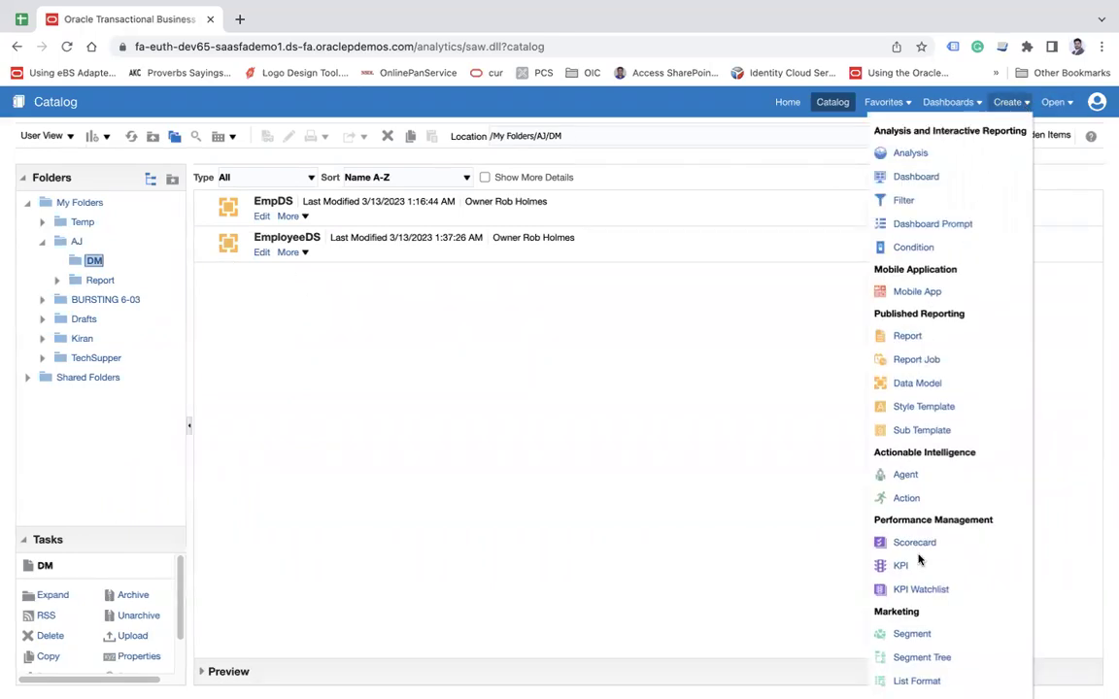
click(923, 383)
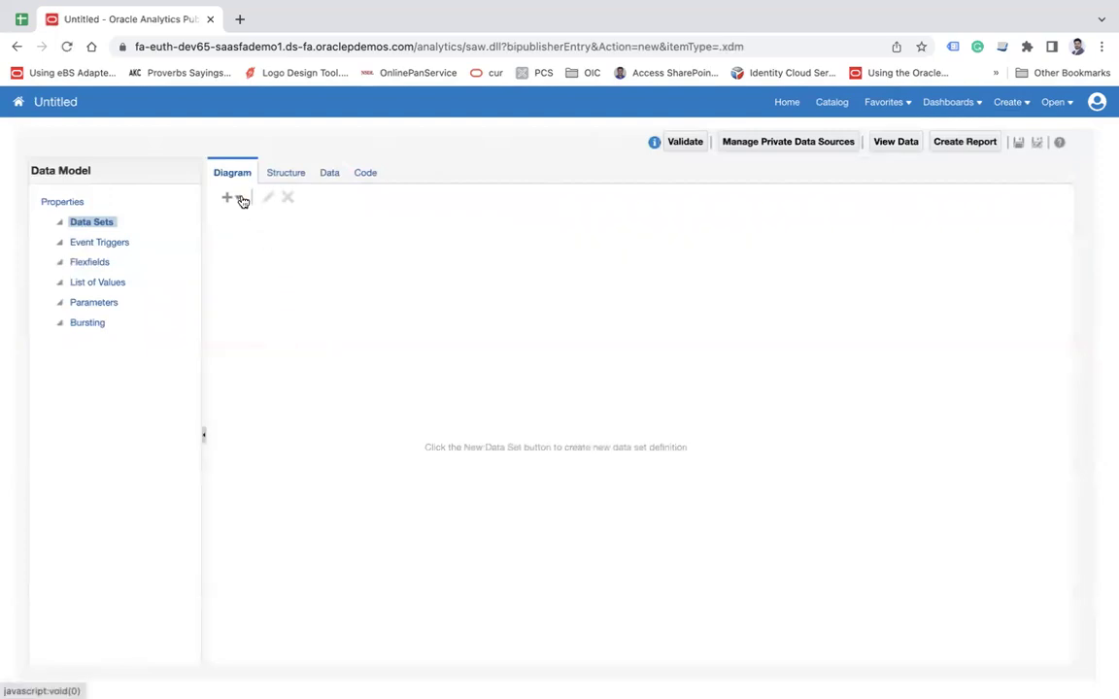
click(243, 200)
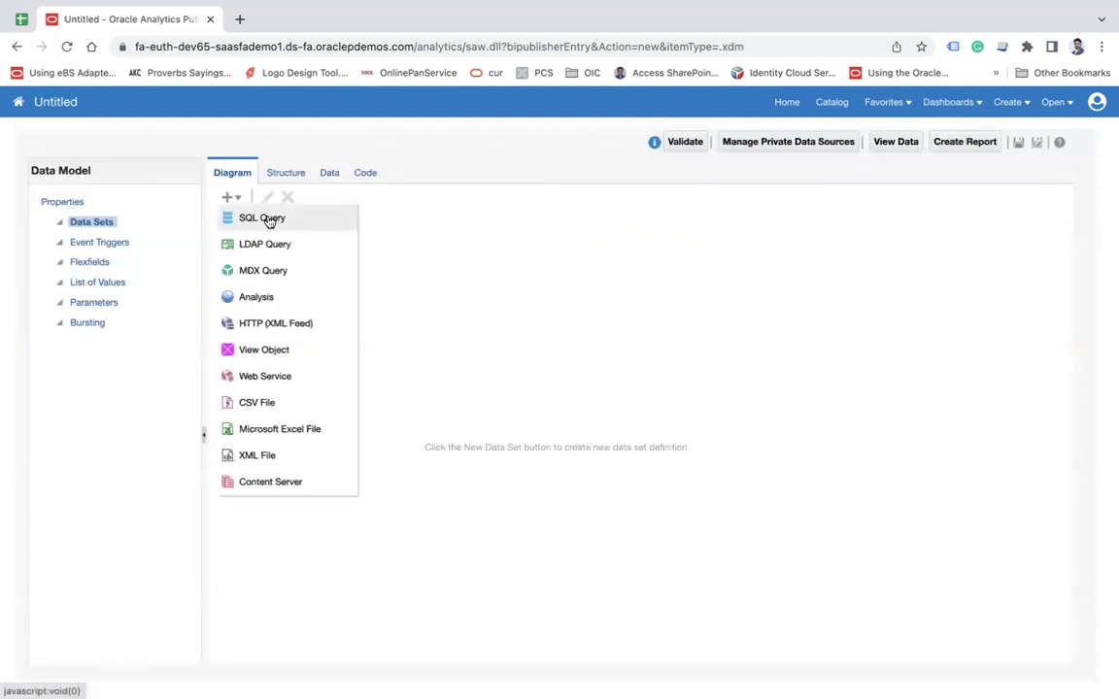
click(270, 220)
Name the data set EmployeeDBParameter, keep Standard SQL, and use ApplicationDB_HCM as data source.
click(482, 277)
text(Employe)
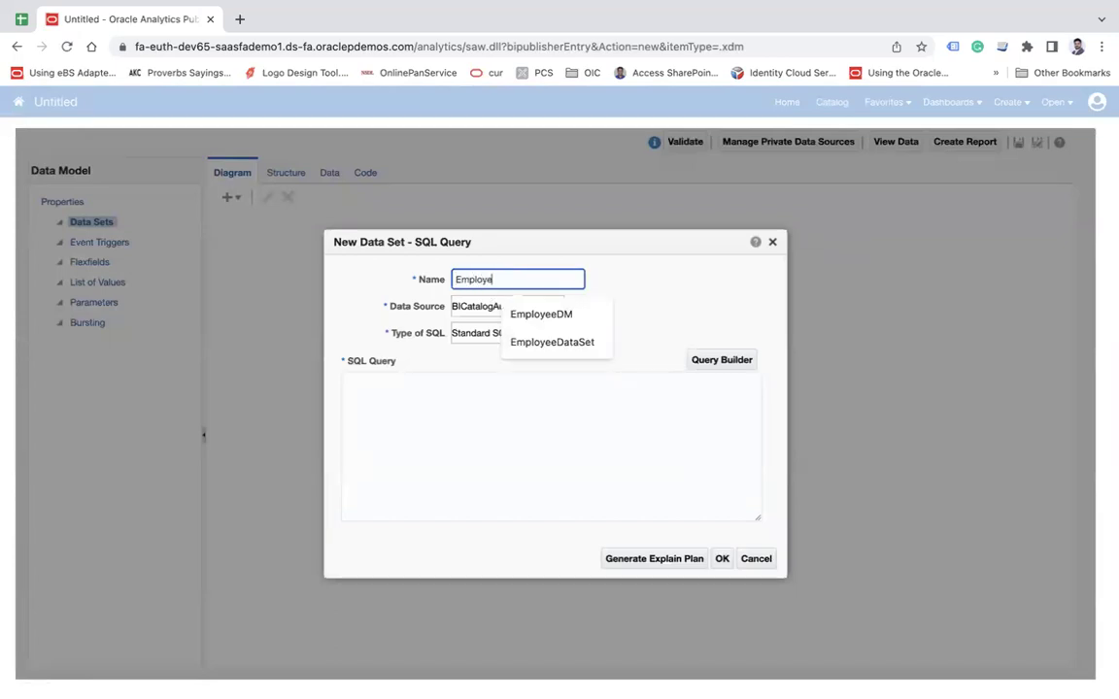
text(eDBPa)
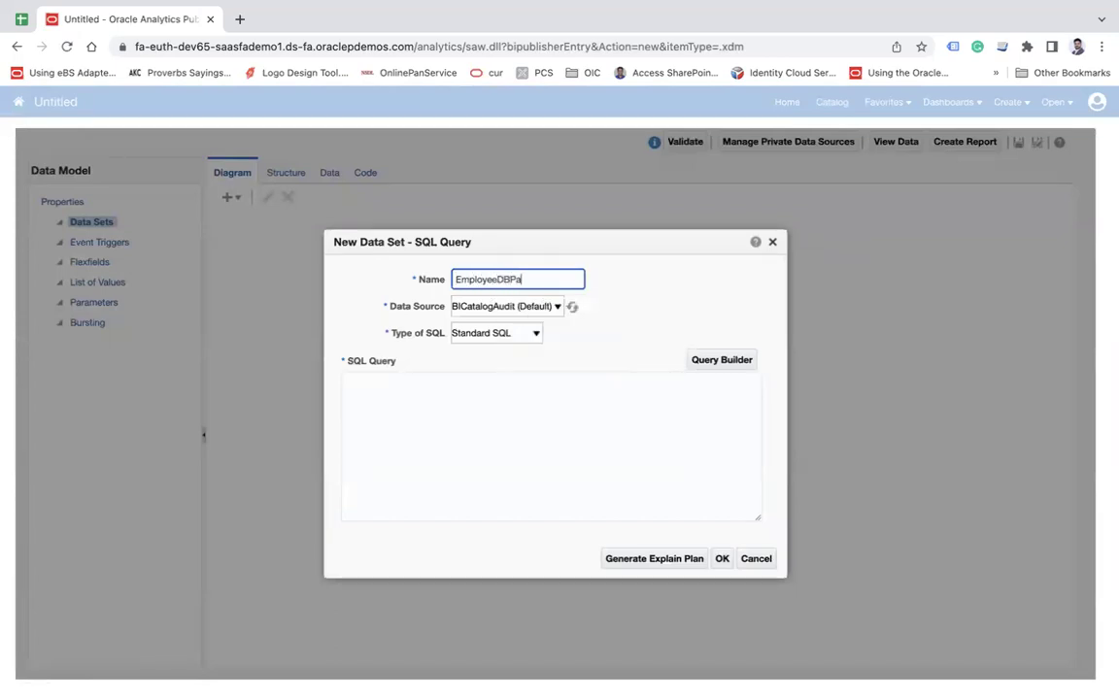
text(rameter)
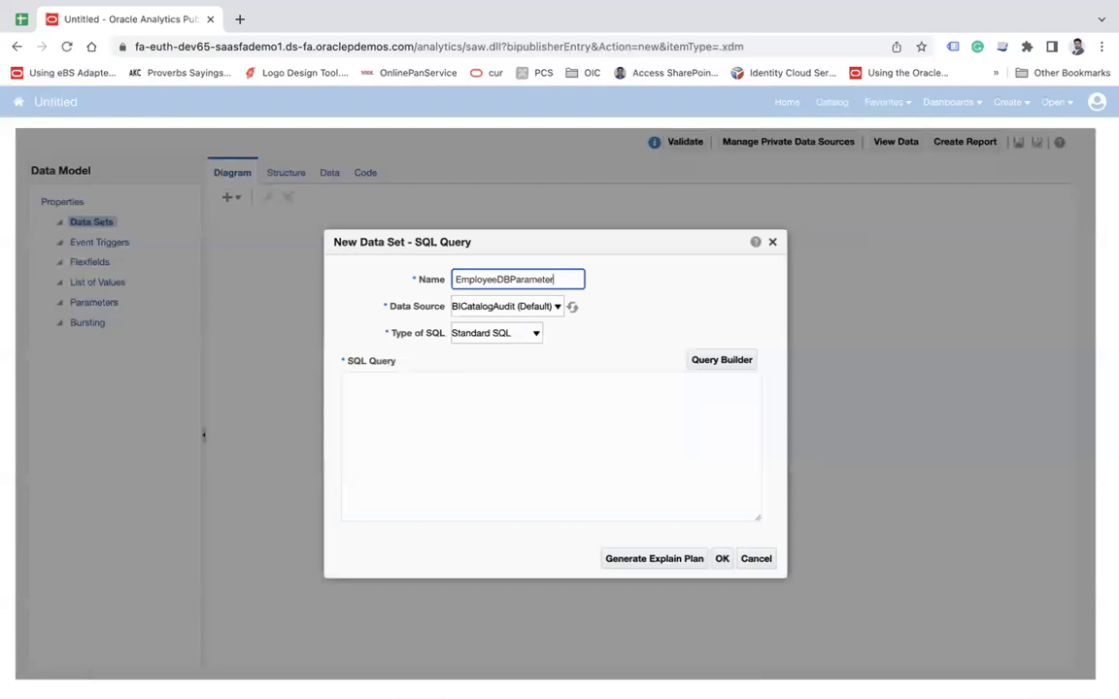
click(520, 334)
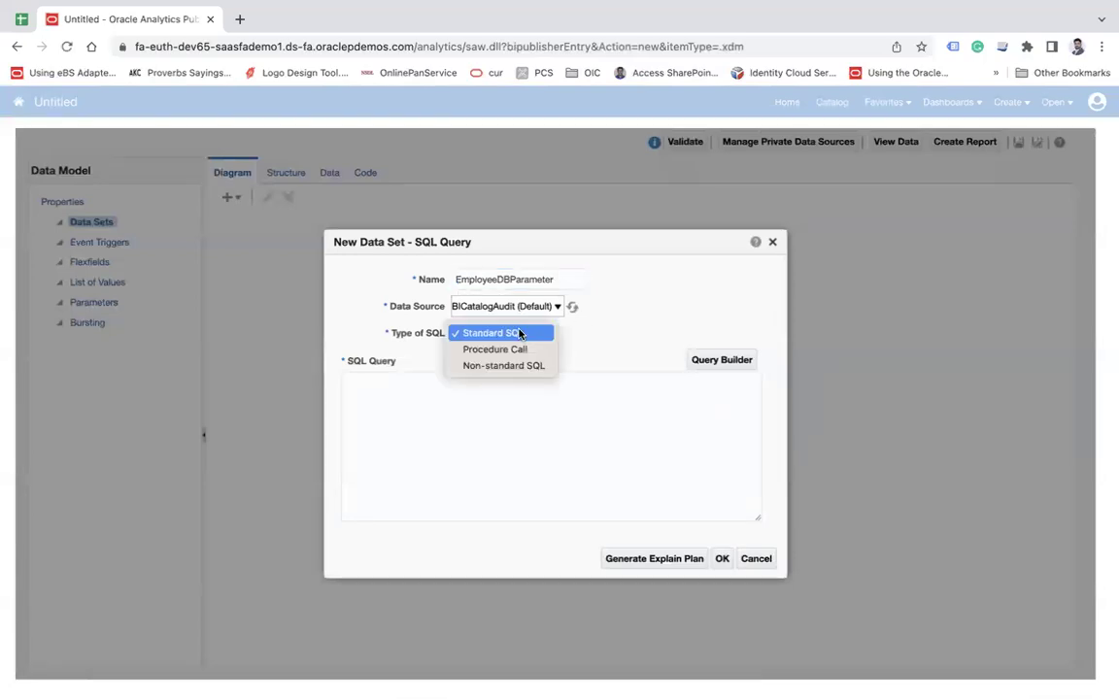
click(515, 333)
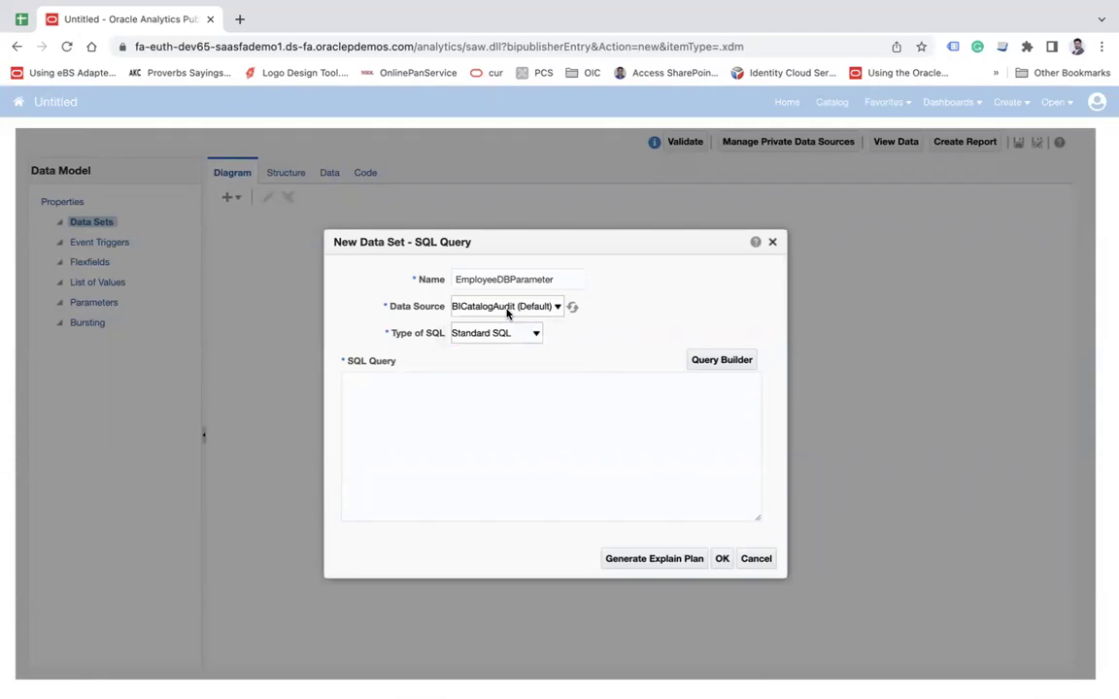
click(502, 307)
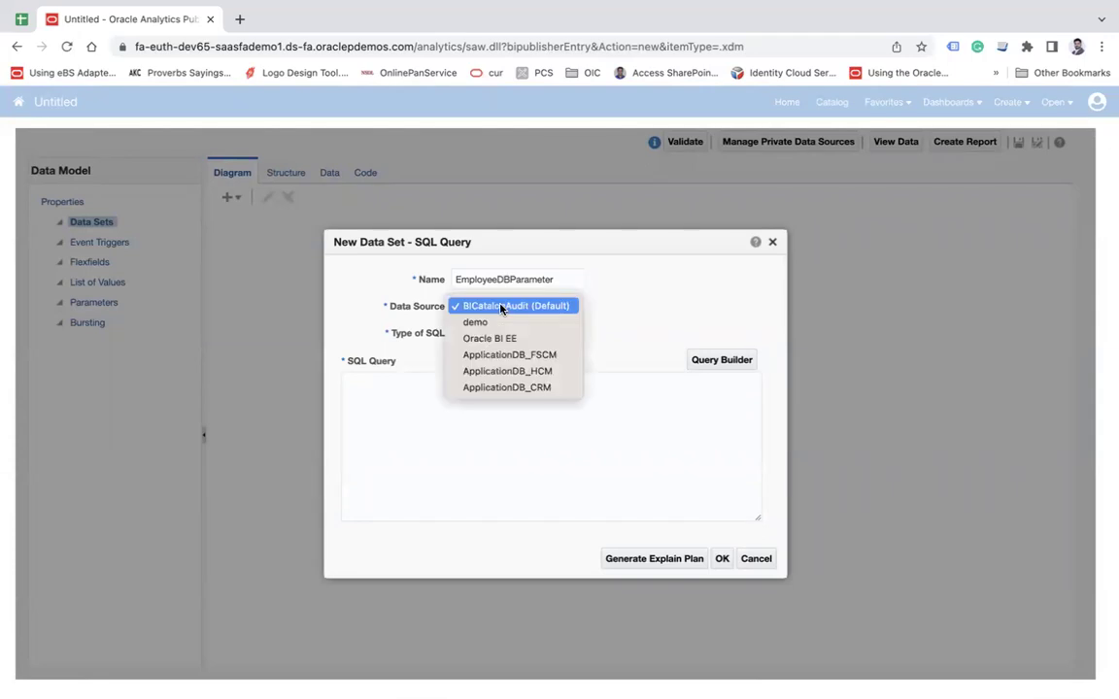
click(537, 371)
click(481, 393)
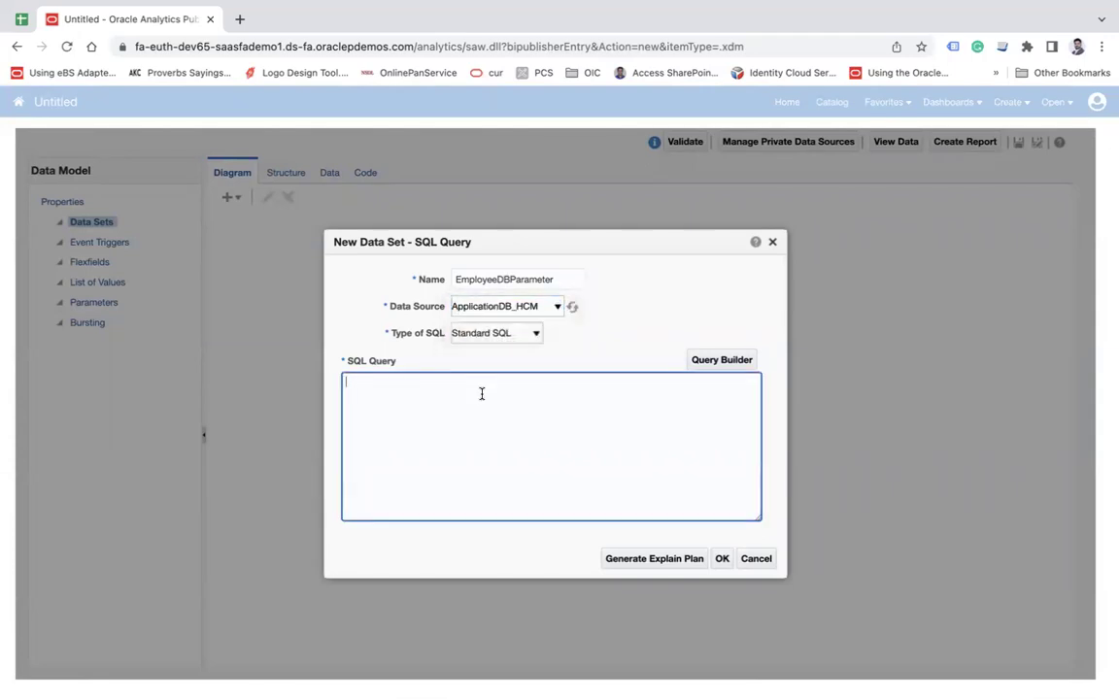
Enter a select * from per_all_people_f query filtered by :p_id and dismiss the ORA-00904 error.
text(select * from per_all_perople_f where)
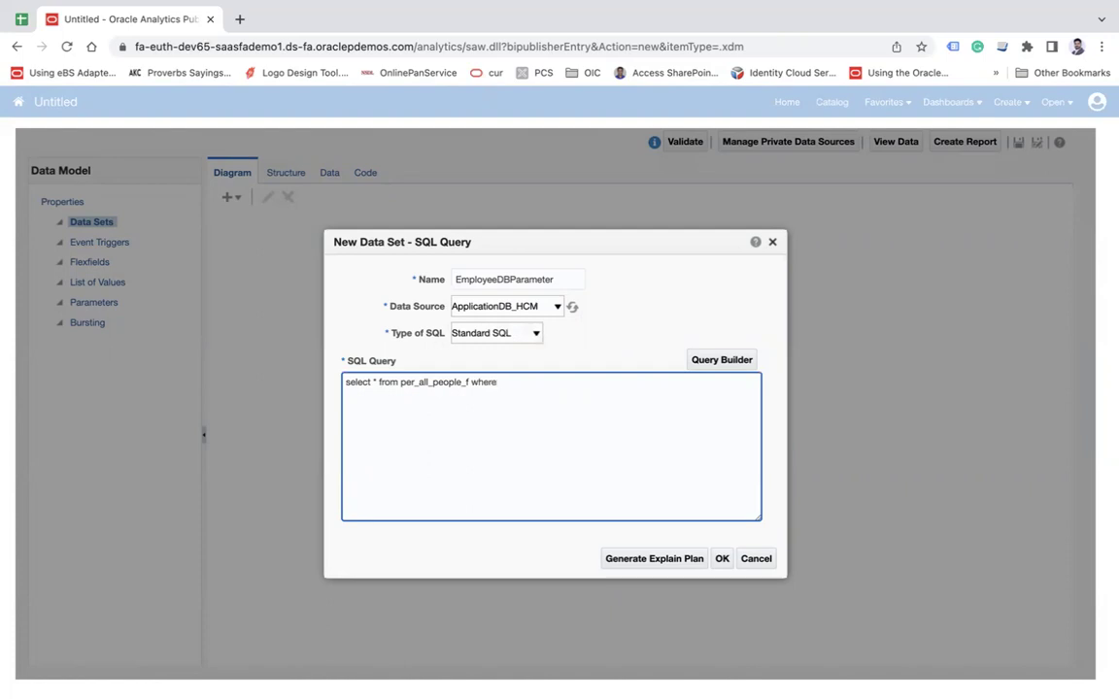
text( p_person_id=:p_id)
drag(559, 380, 581, 383)
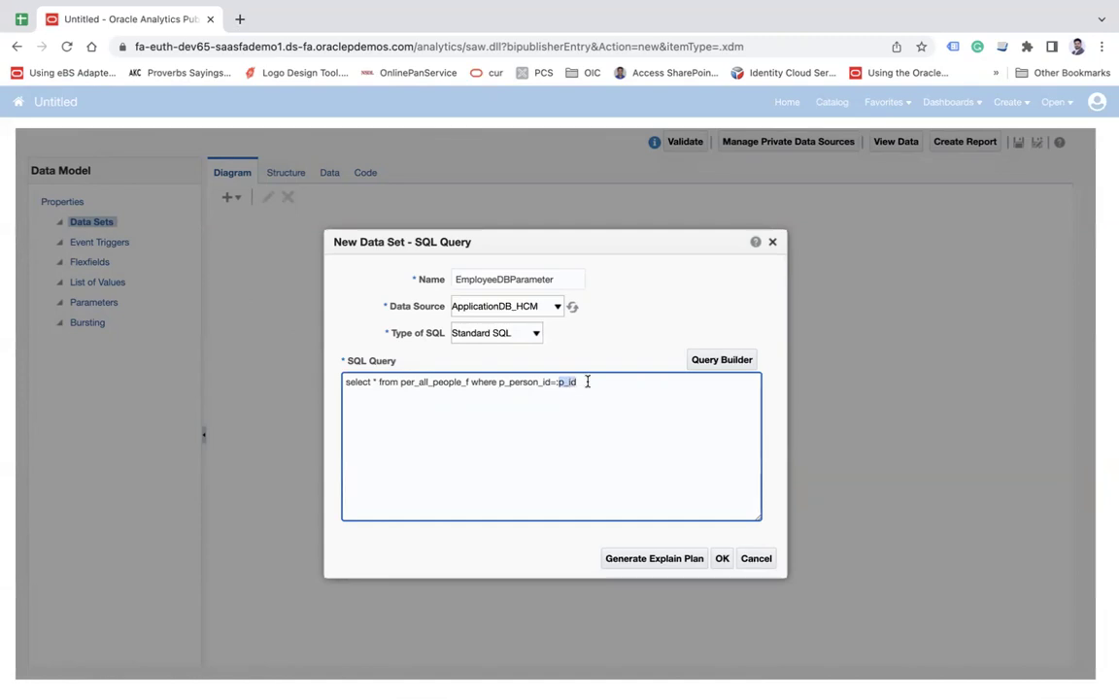
click(722, 559)
click(652, 434)
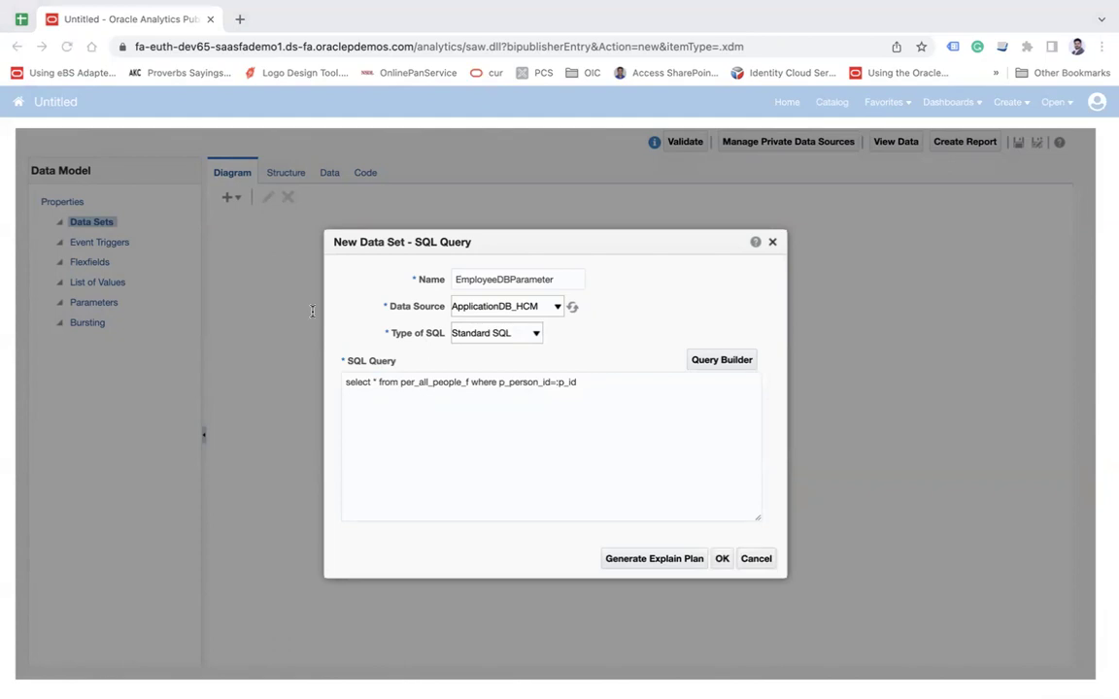
double_click(510, 382)
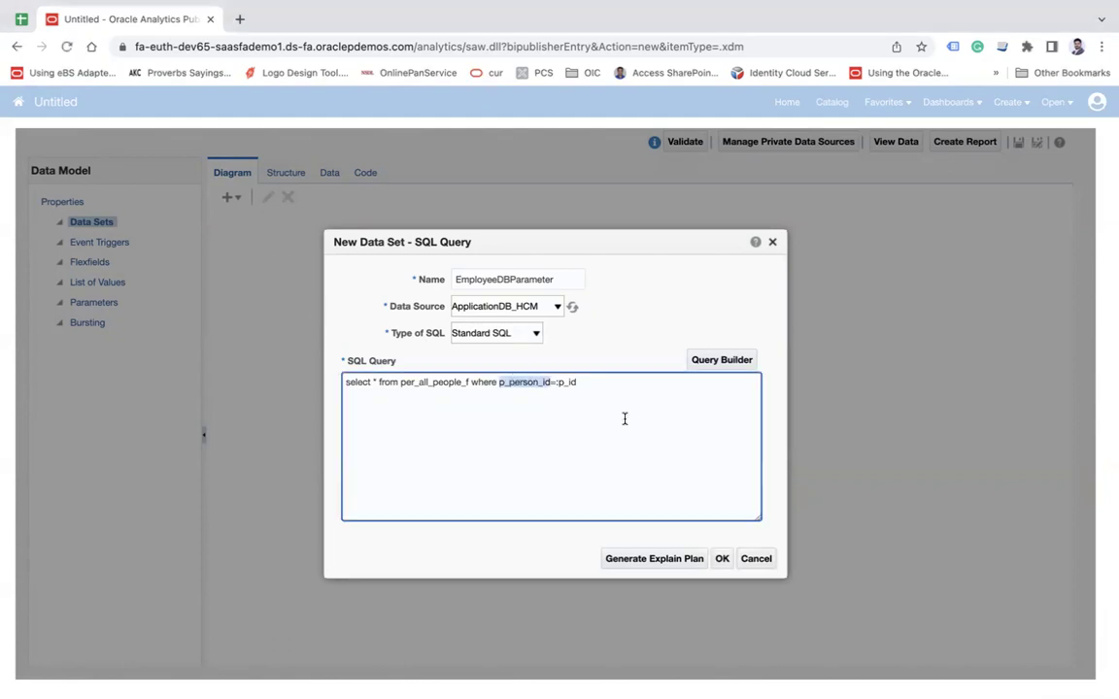
Change the filter column to person_number, submit the query, dismiss the error, and skip parameter creation.
text(person_number)
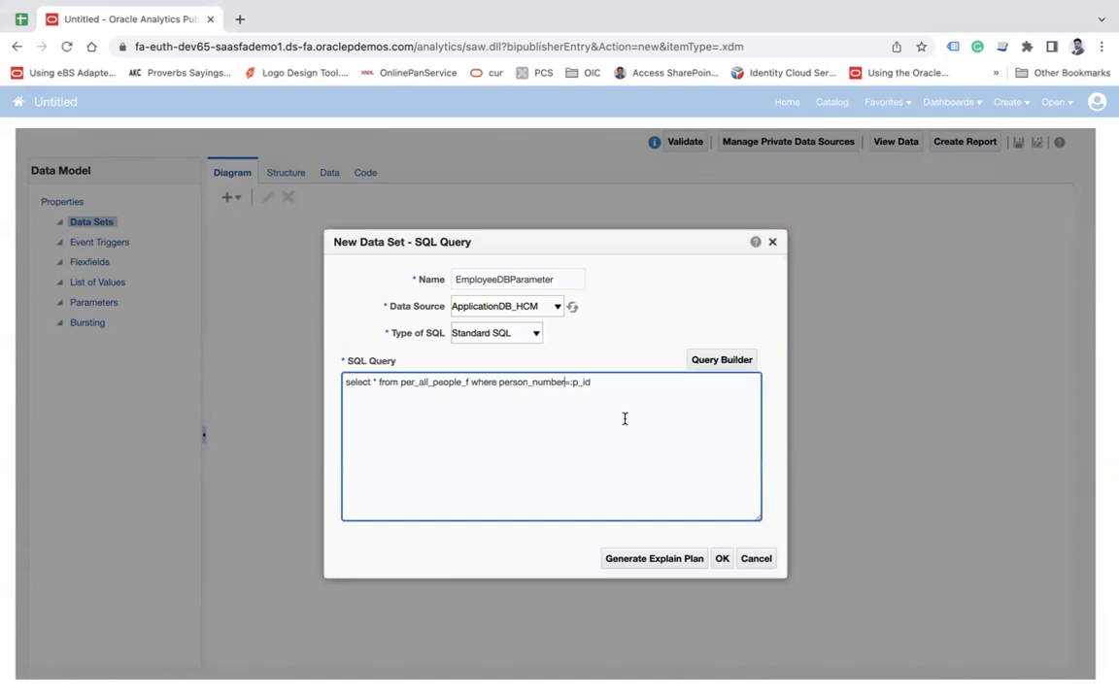
click(722, 559)
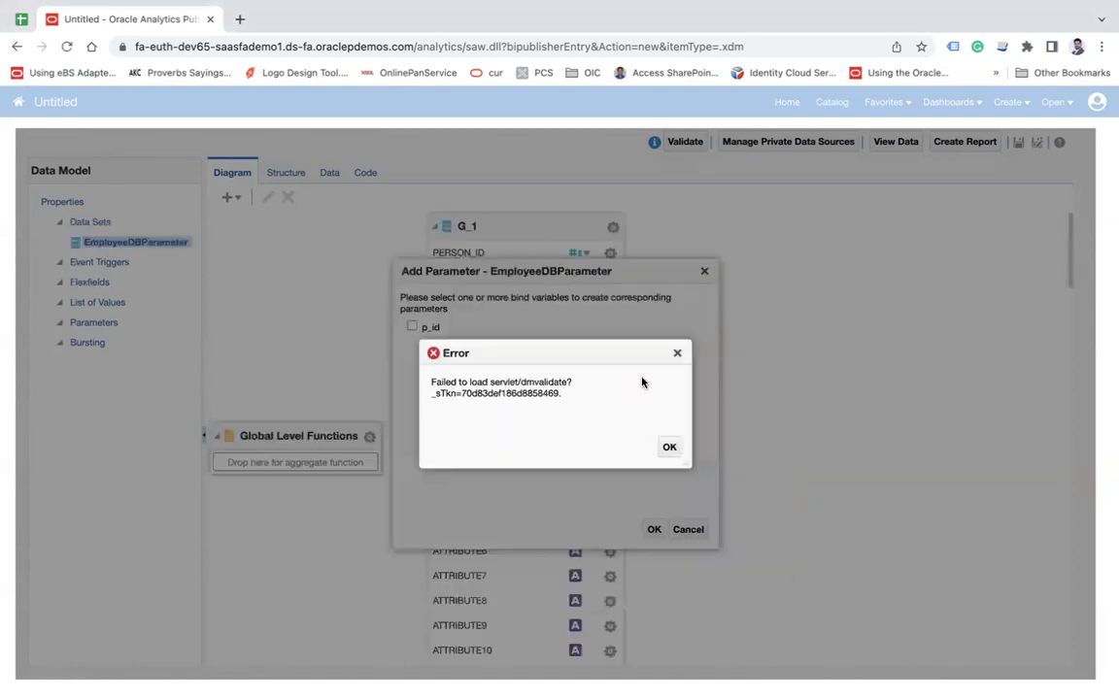
click(677, 353)
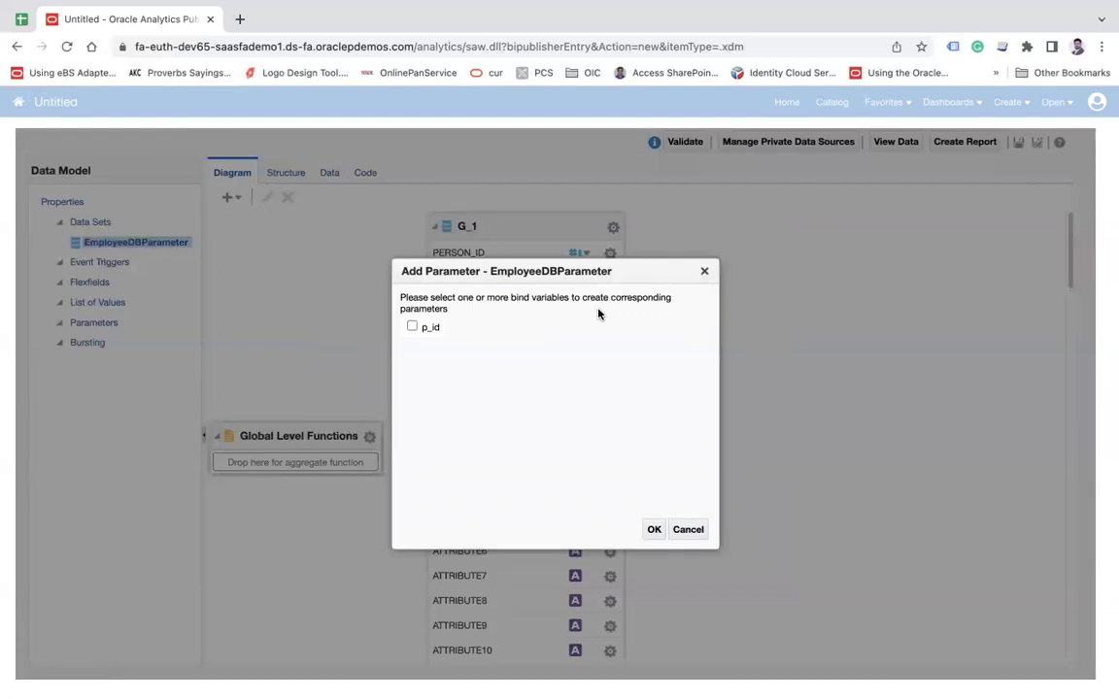
click(704, 271)
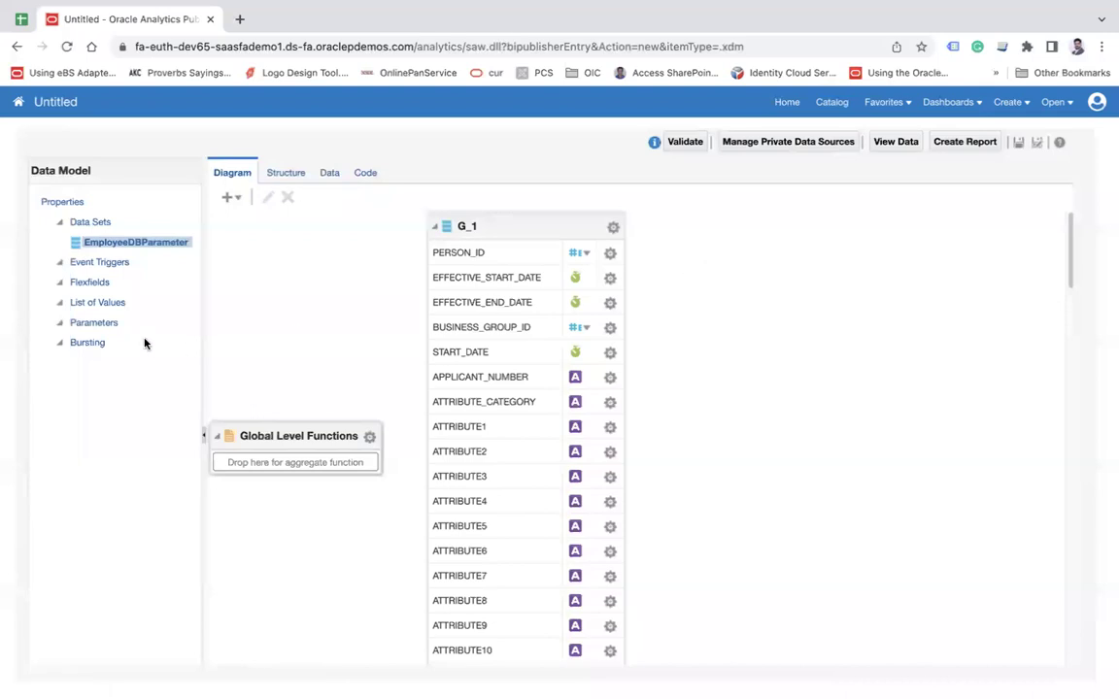
Add parameter p_person_id as a mandatory Integer of Text type, then reopen EmployeeDBParameter.
click(93, 324)
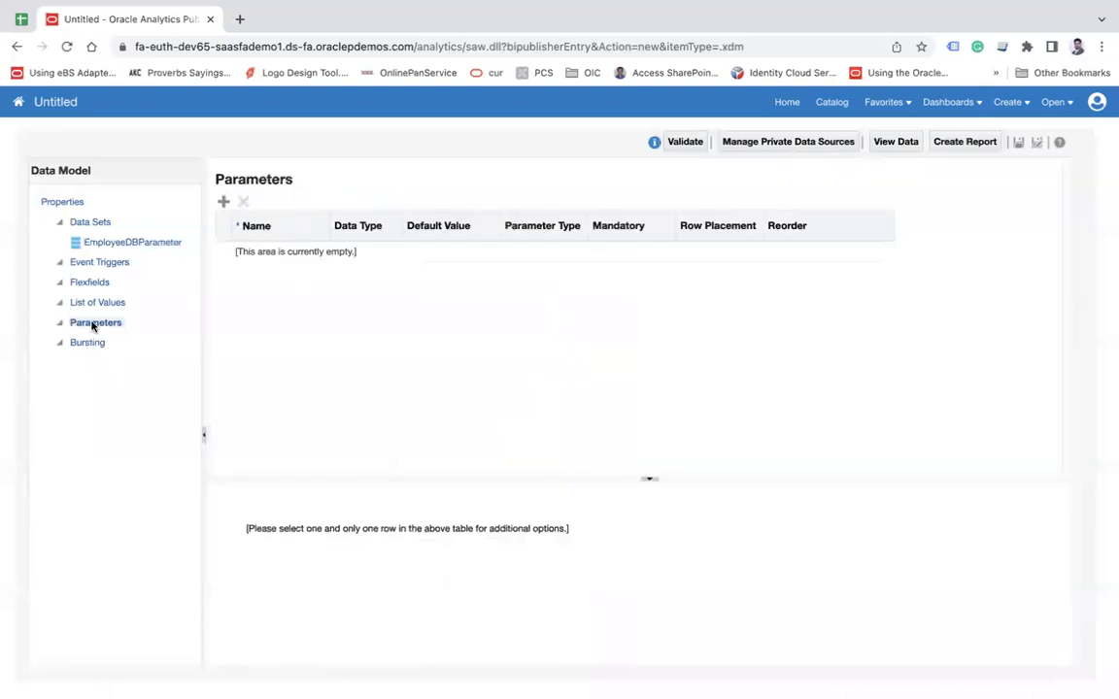
click(223, 201)
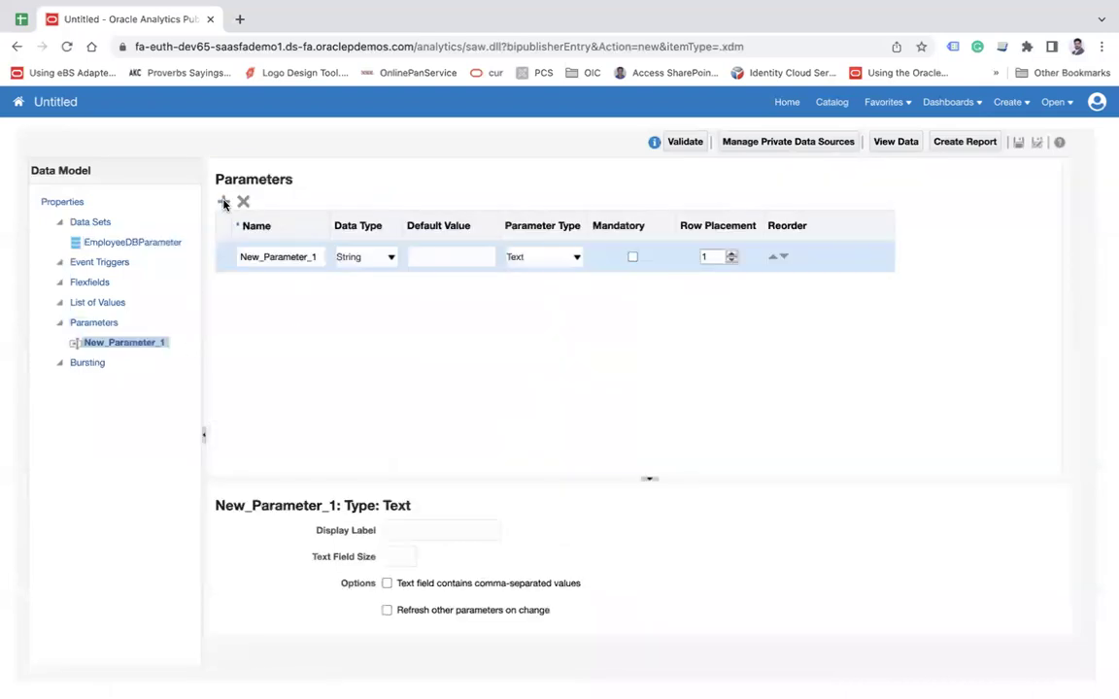
double_click(268, 256)
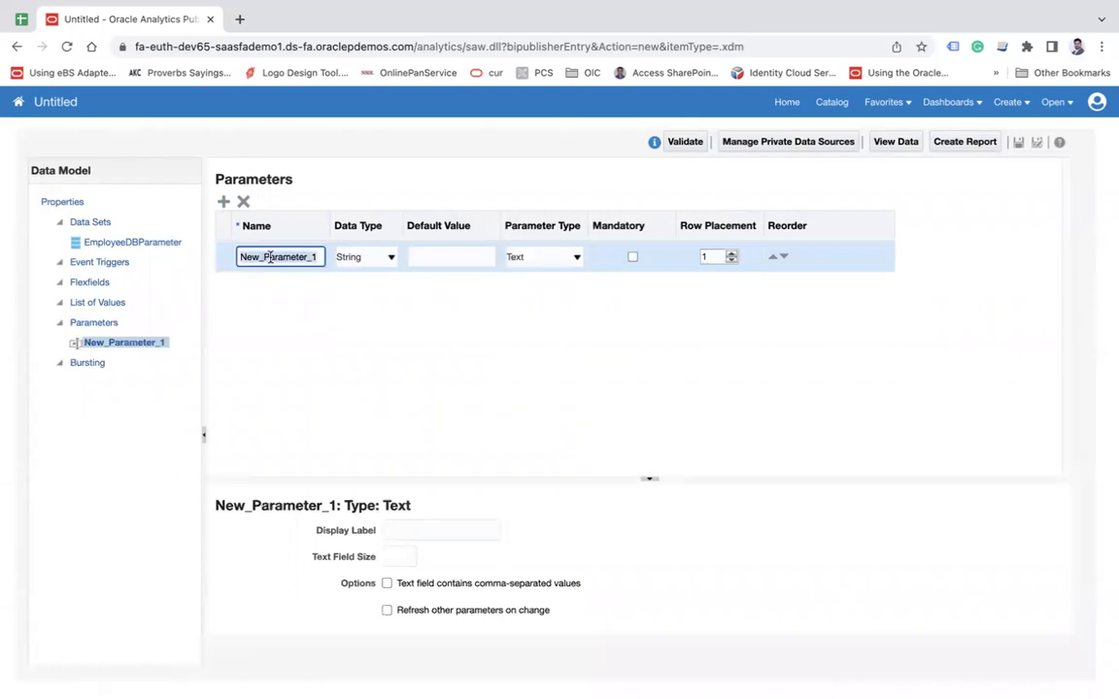
text(p_per)
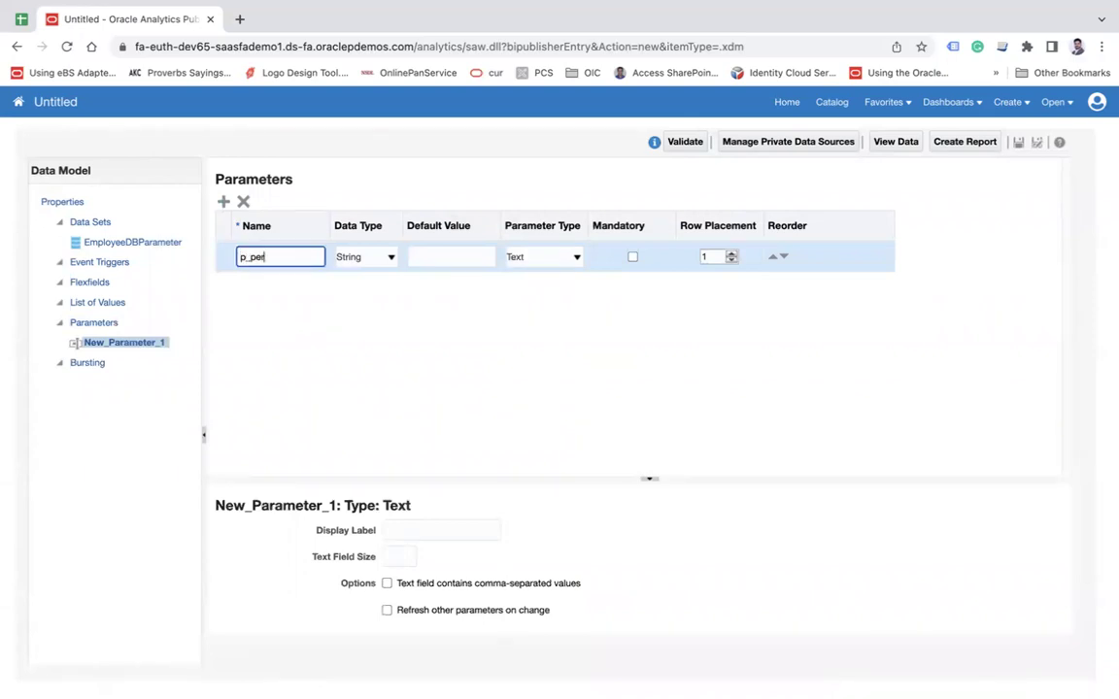
text(son_id)
key(Tab)
click(392, 259)
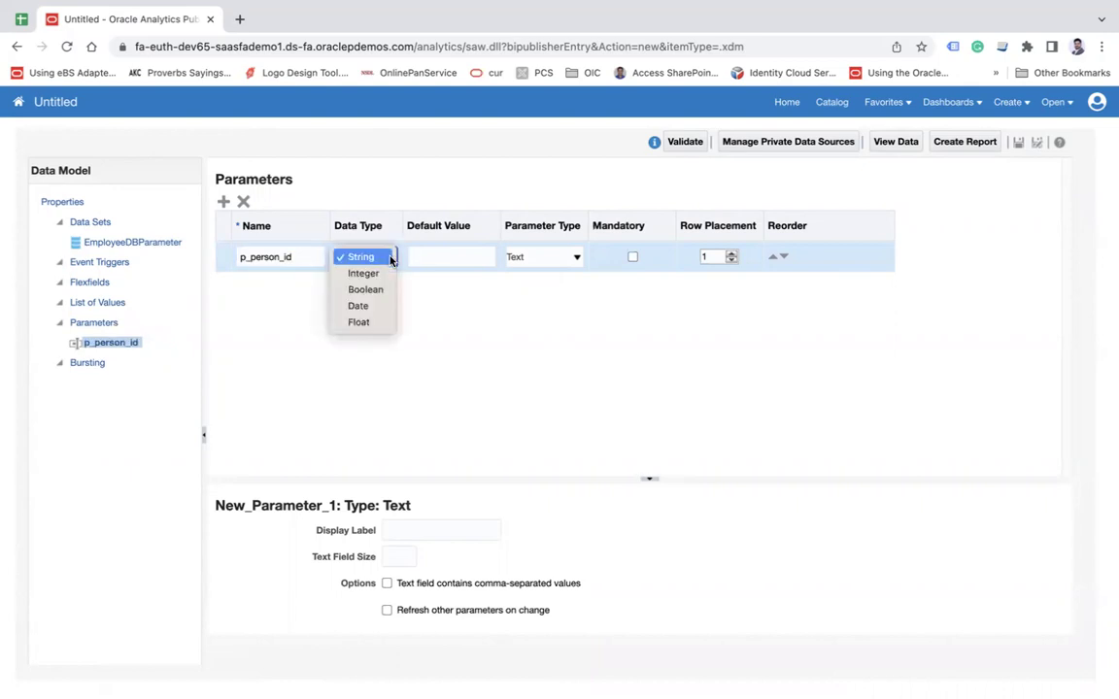
click(371, 275)
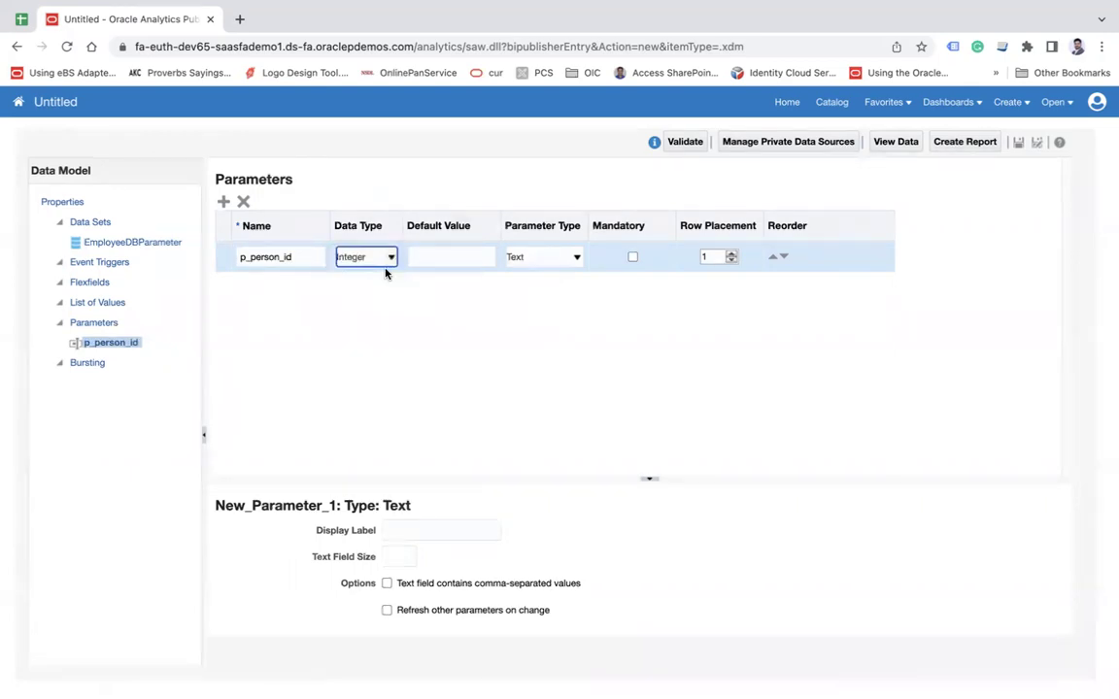
click(575, 258)
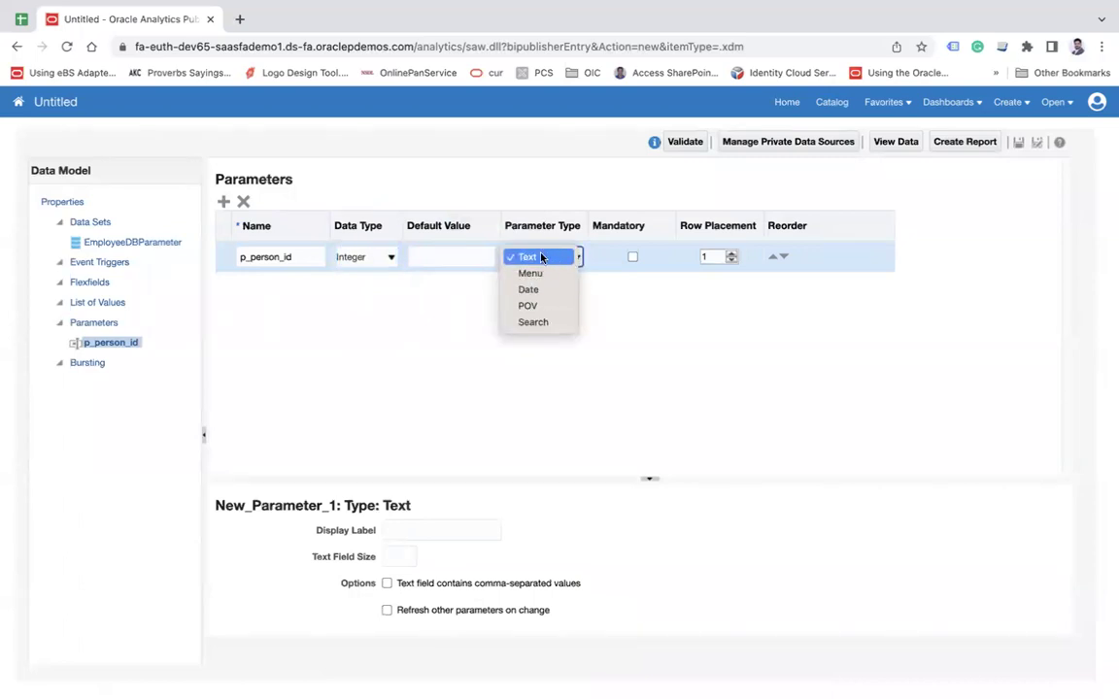
click(537, 256)
click(631, 258)
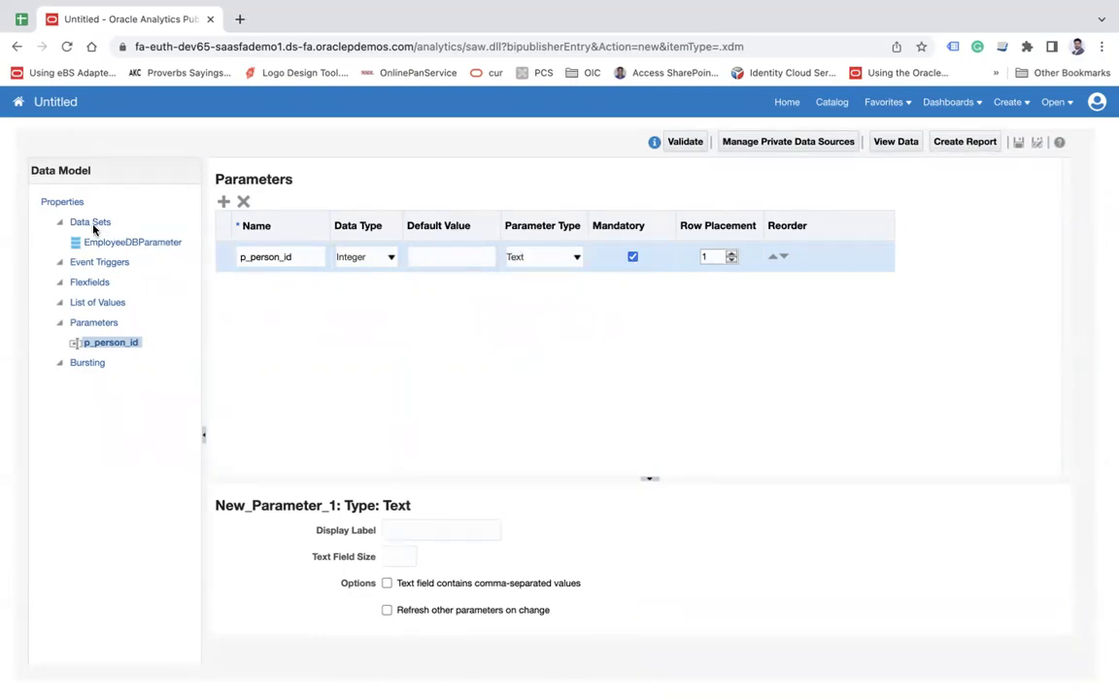
click(122, 244)
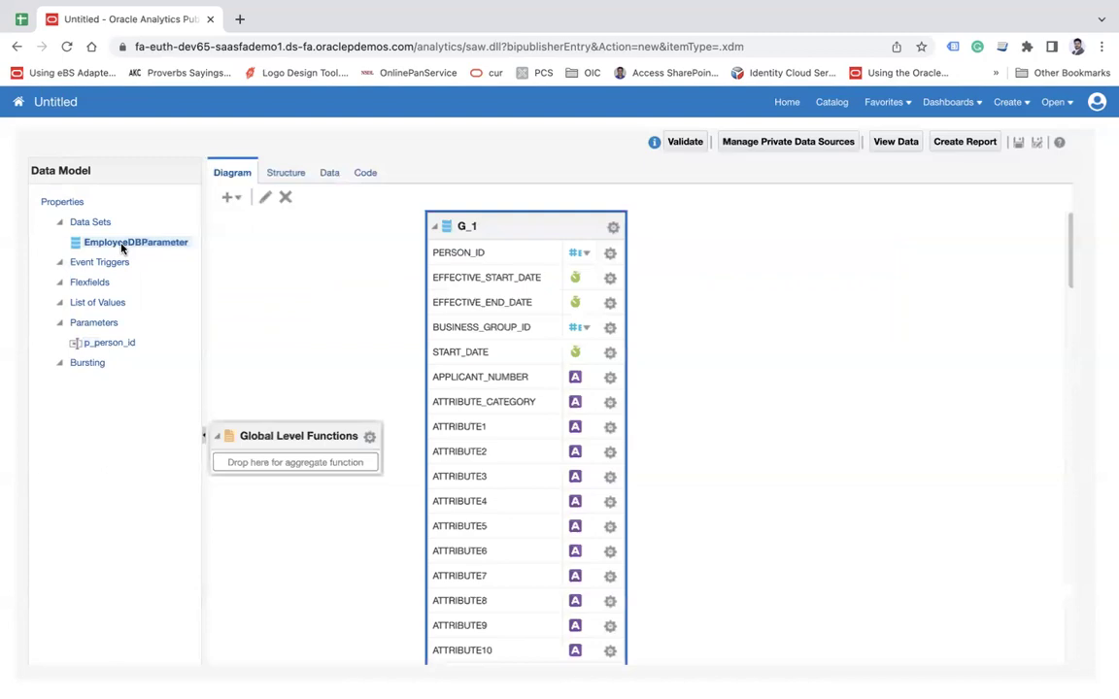
Rename the query's bind variable from :p_id to :p_person_id and save the SQL.
click(264, 198)
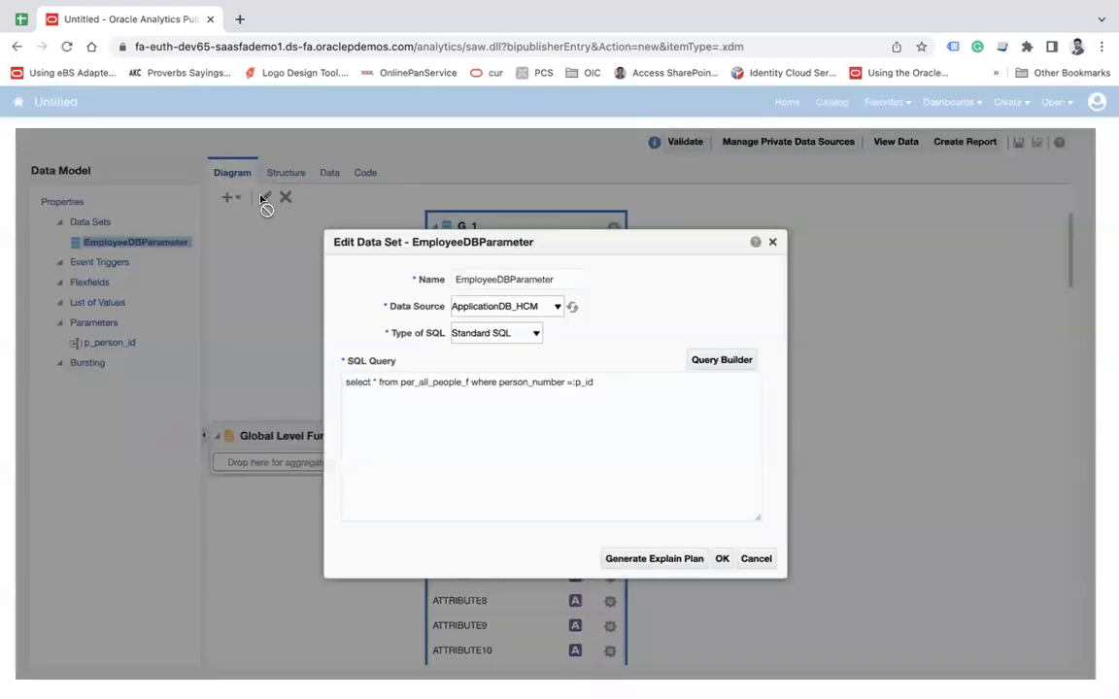
double_click(589, 382)
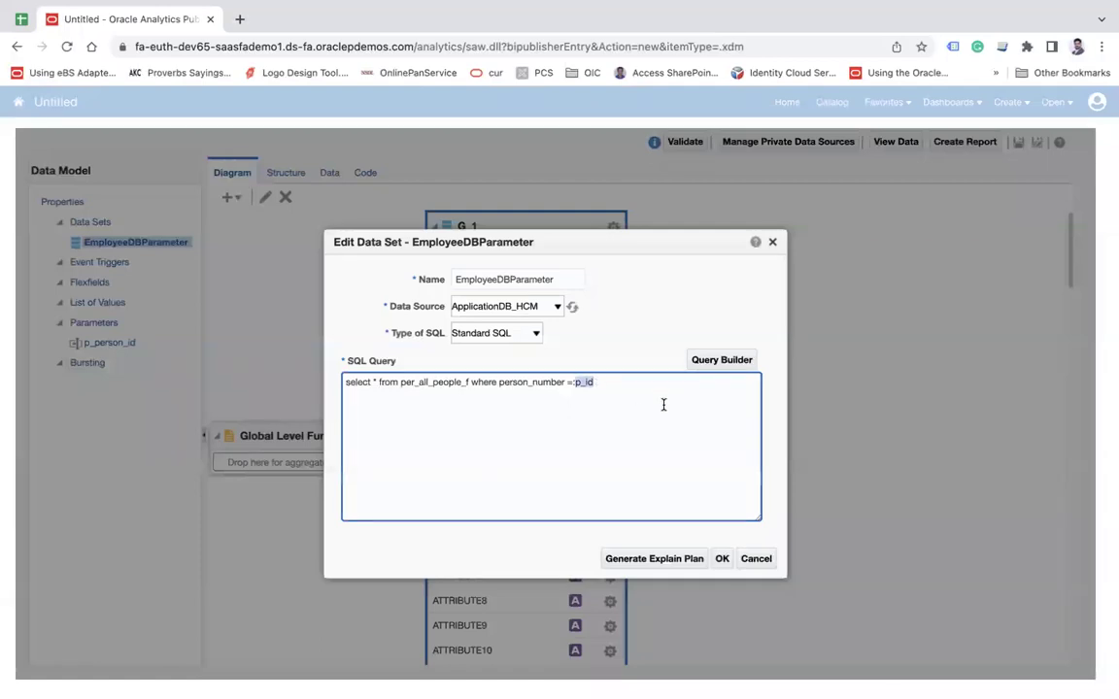
key(Right)
key(BackSpace)
key(BackSpace)
text(person_)
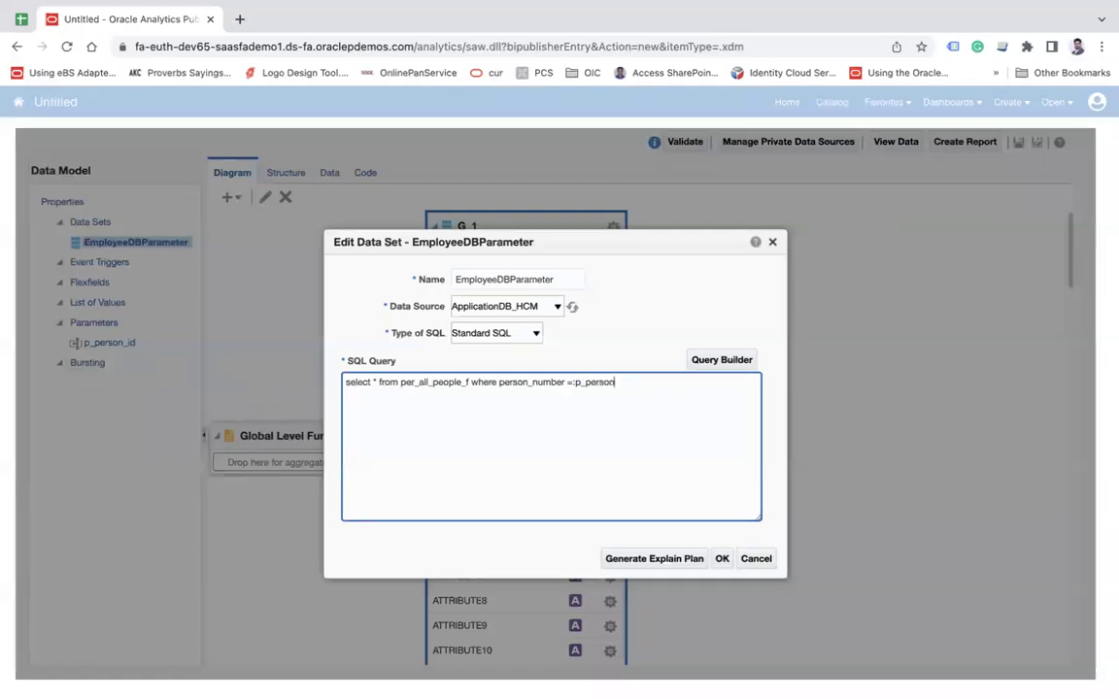
text(id)
double_click(591, 384)
click(725, 559)
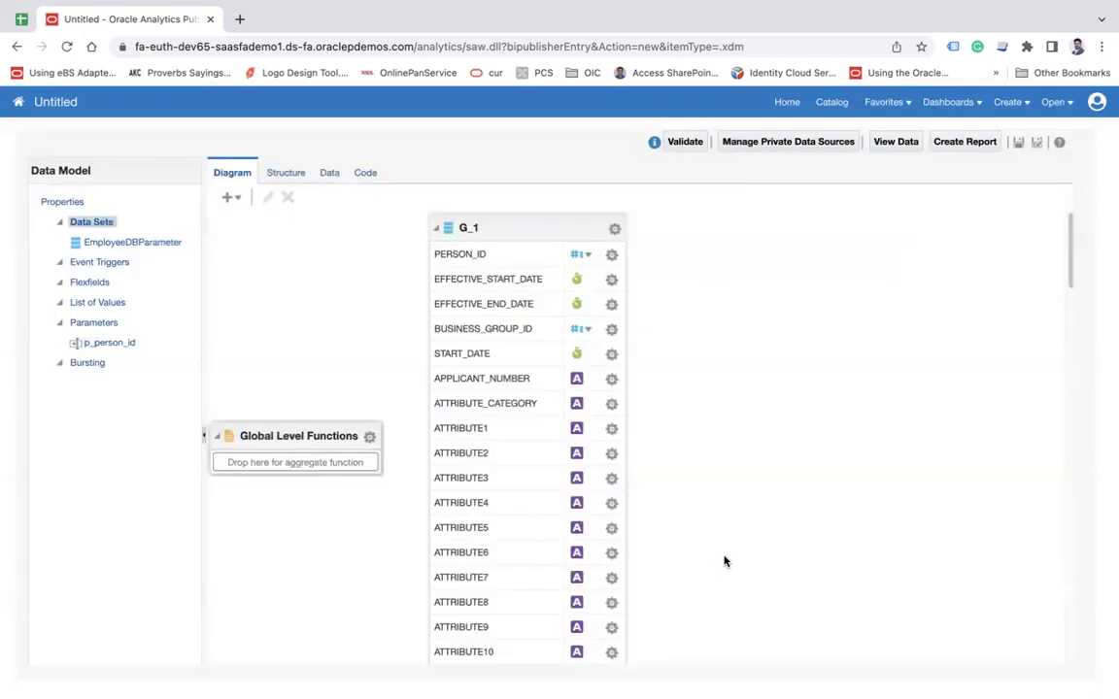
Switch between Structure, Data and Diagram views to refresh the preview with the parameter field.
click(282, 174)
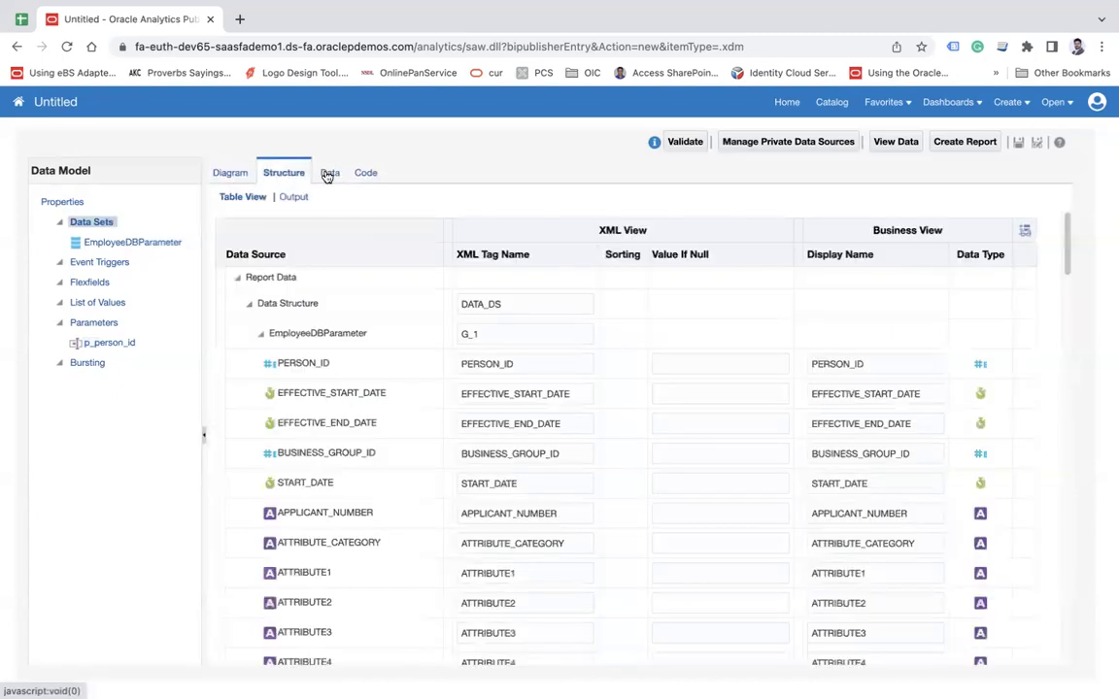
click(325, 175)
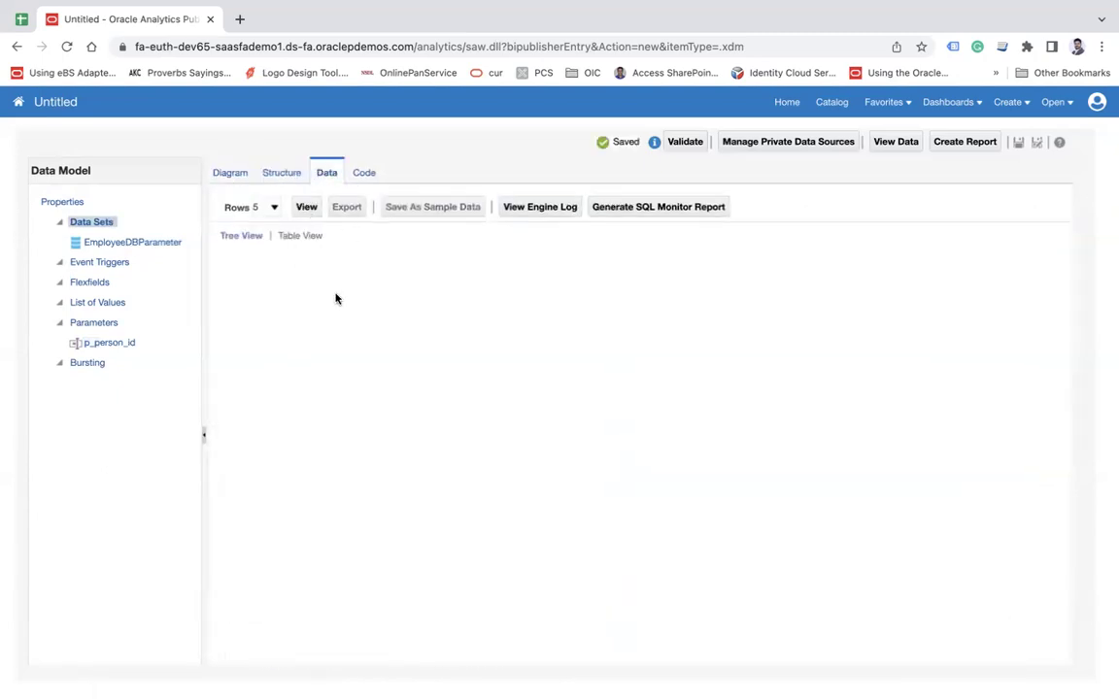
click(231, 175)
click(326, 175)
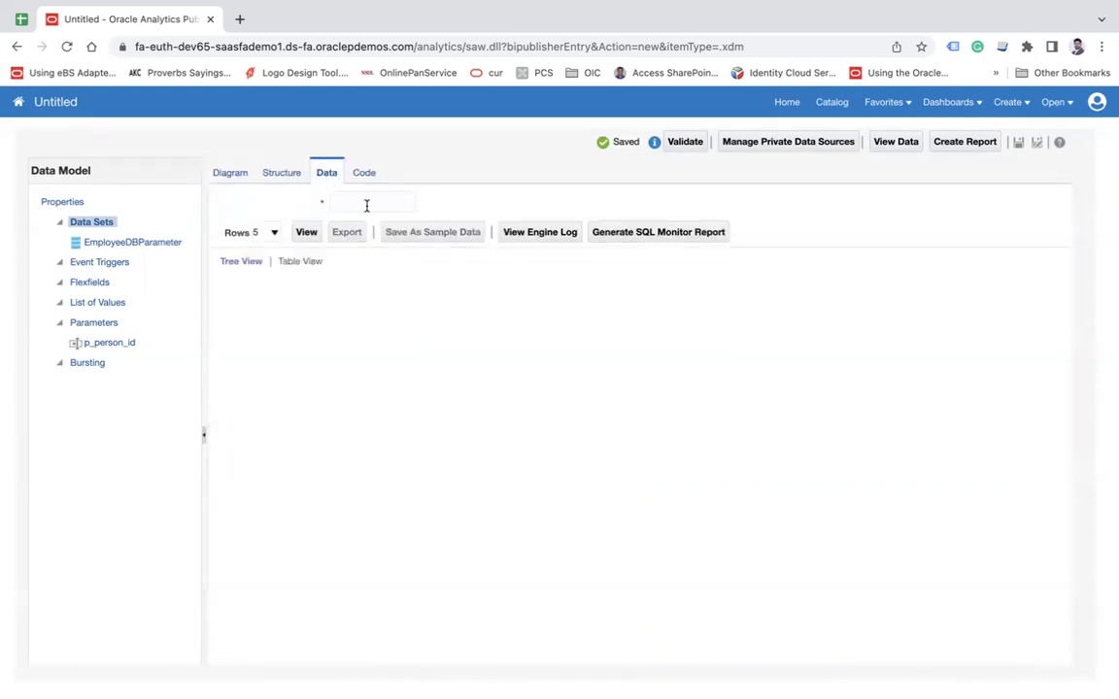
Set the p_person_id parameter's display label to 'Enter Person Id'.
click(367, 203)
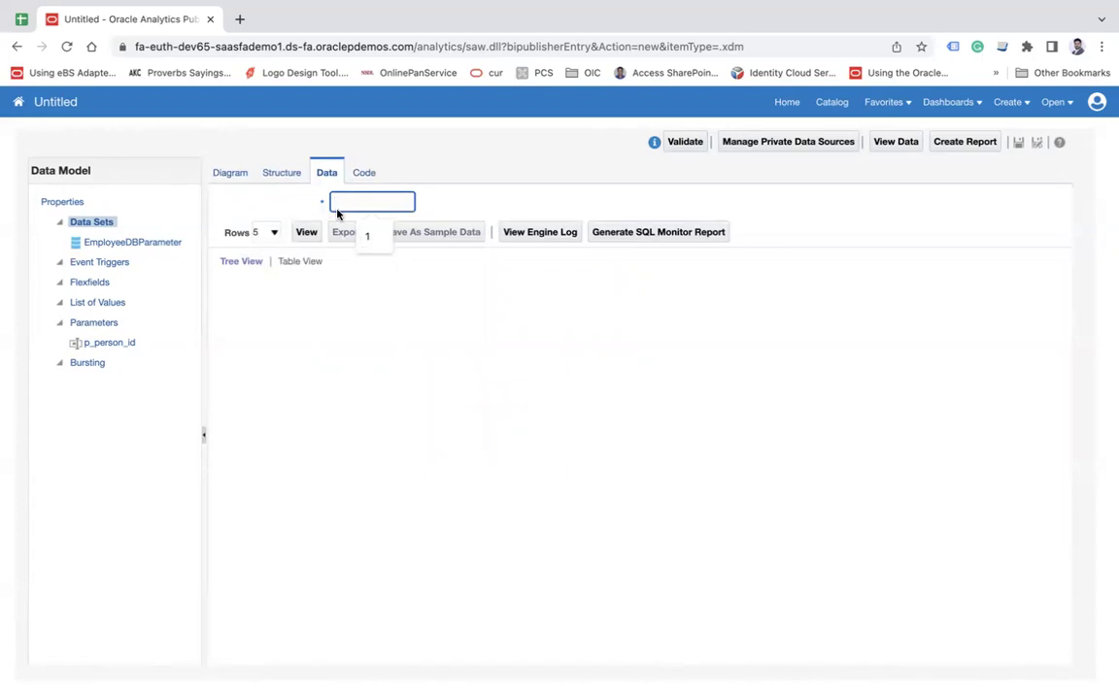
click(110, 343)
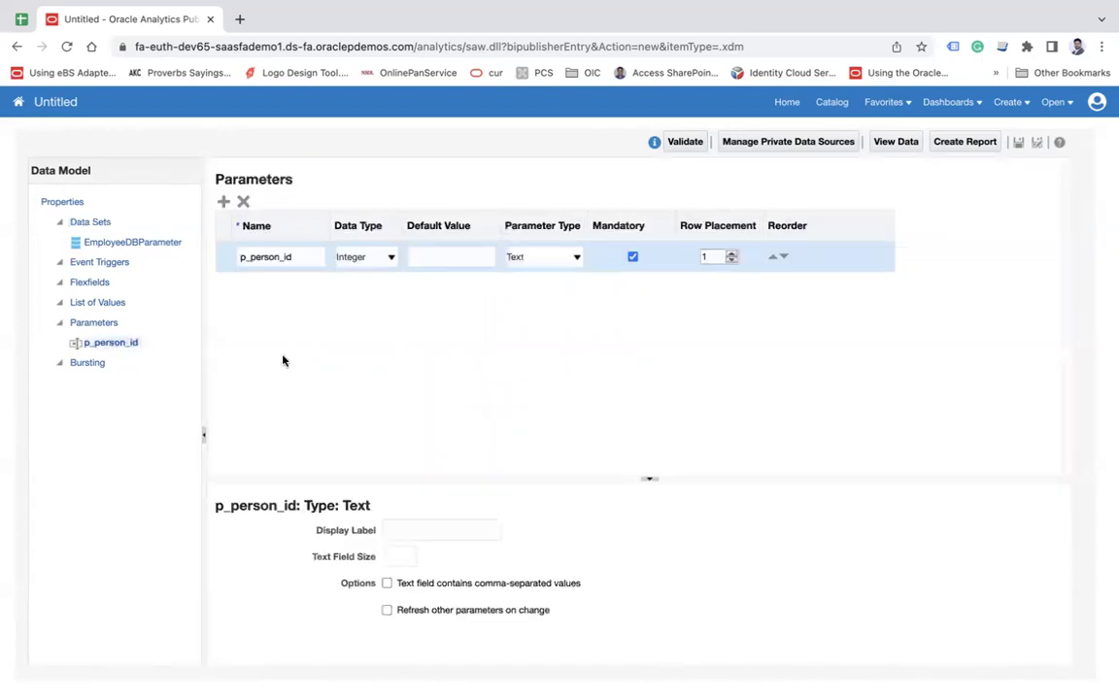
click(407, 527)
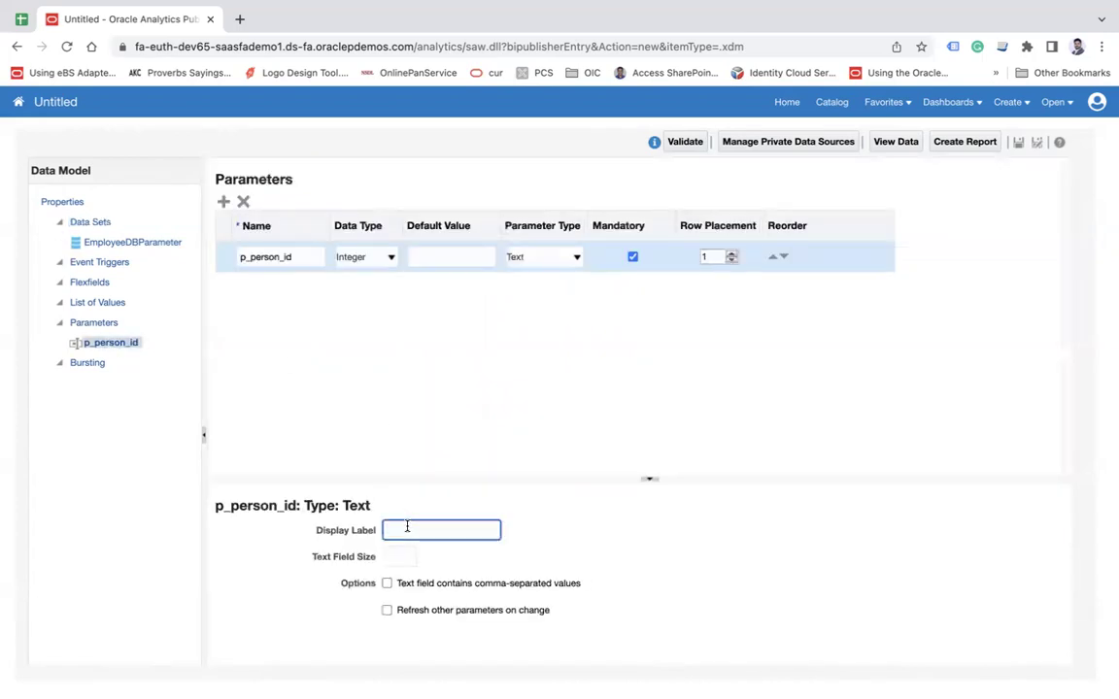
text(Enter Person Id)
key(Tab)
click(520, 392)
Refresh the data preview, run it without a Person Id, and dismiss the mandatory-parameter warning.
click(161, 242)
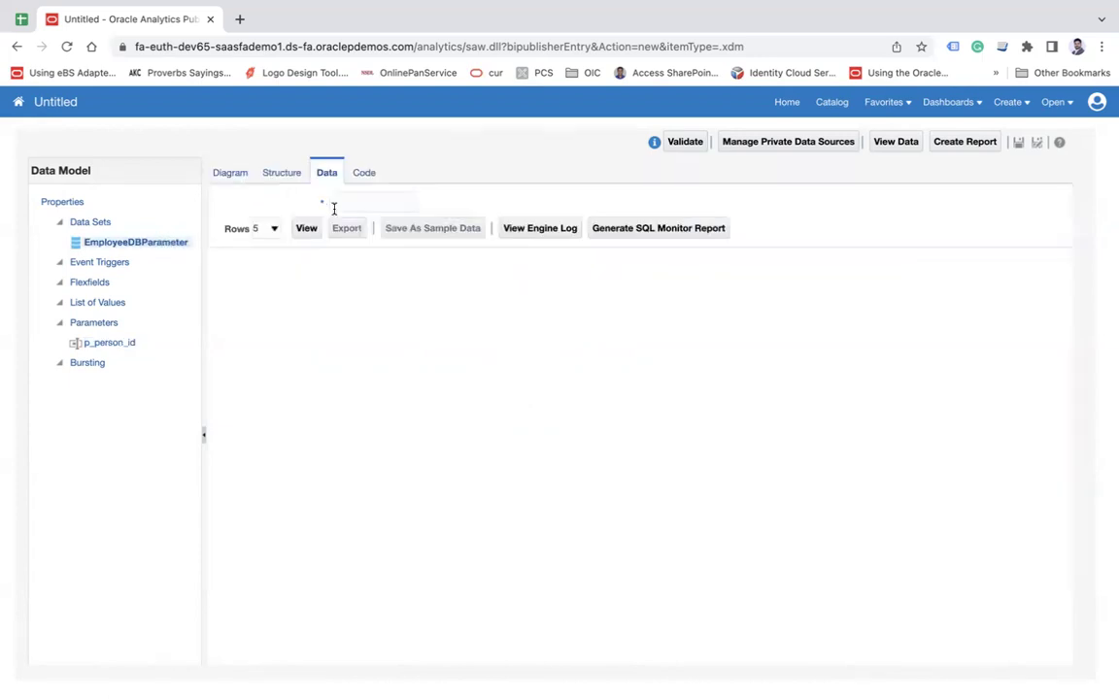
click(229, 173)
click(326, 174)
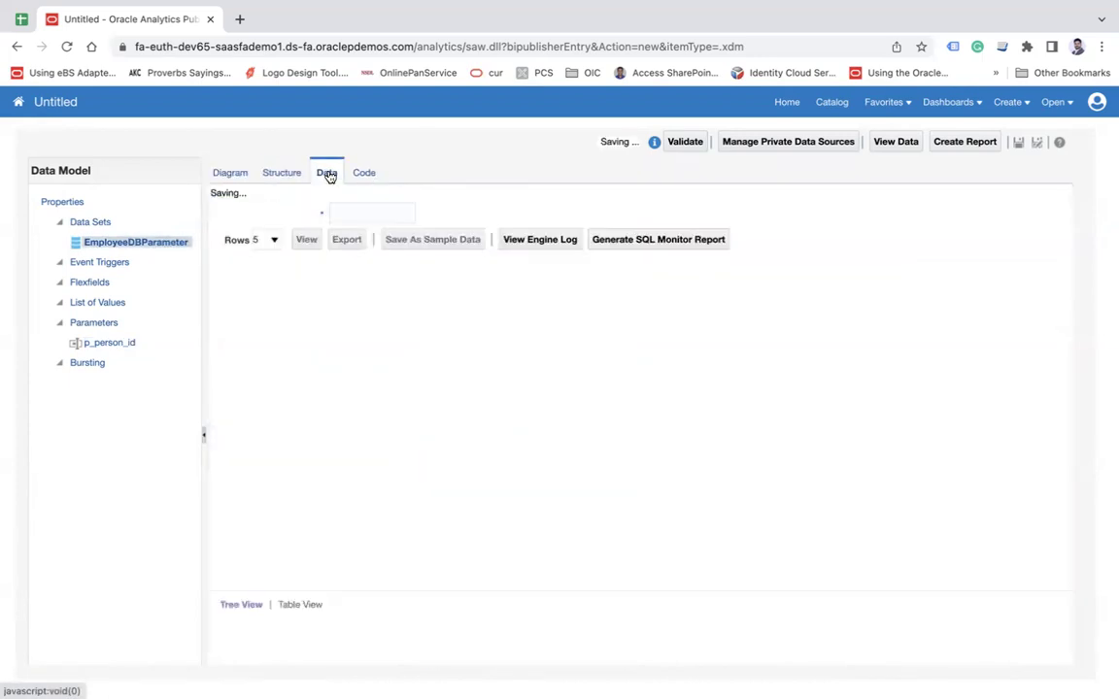
click(225, 174)
click(328, 174)
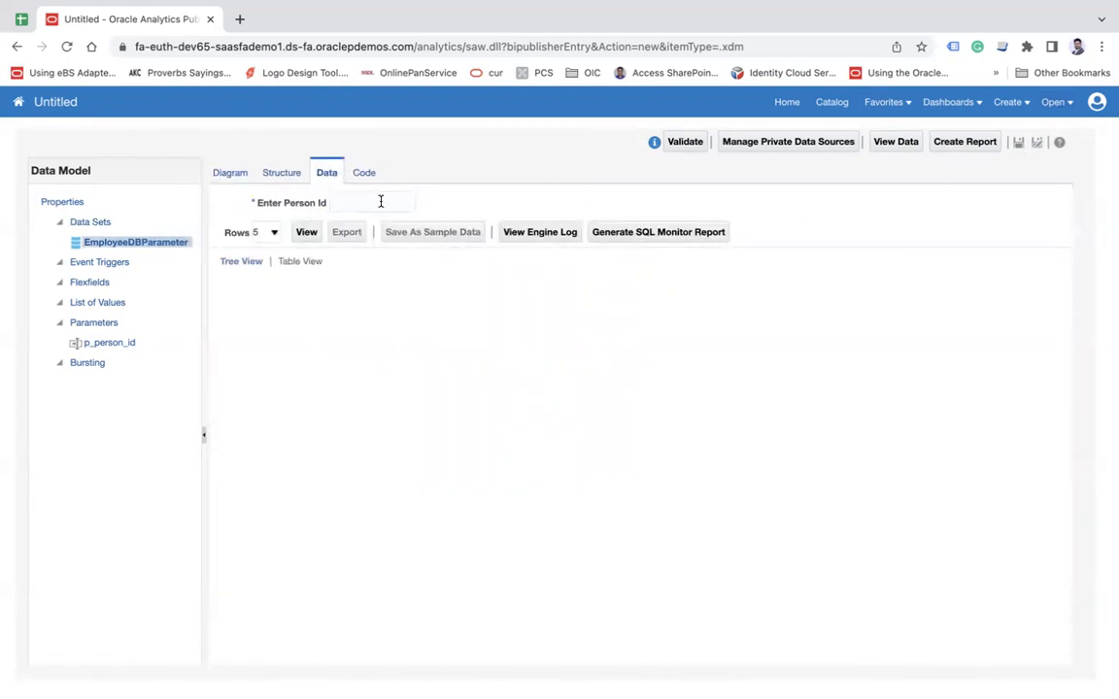
click(379, 202)
click(307, 233)
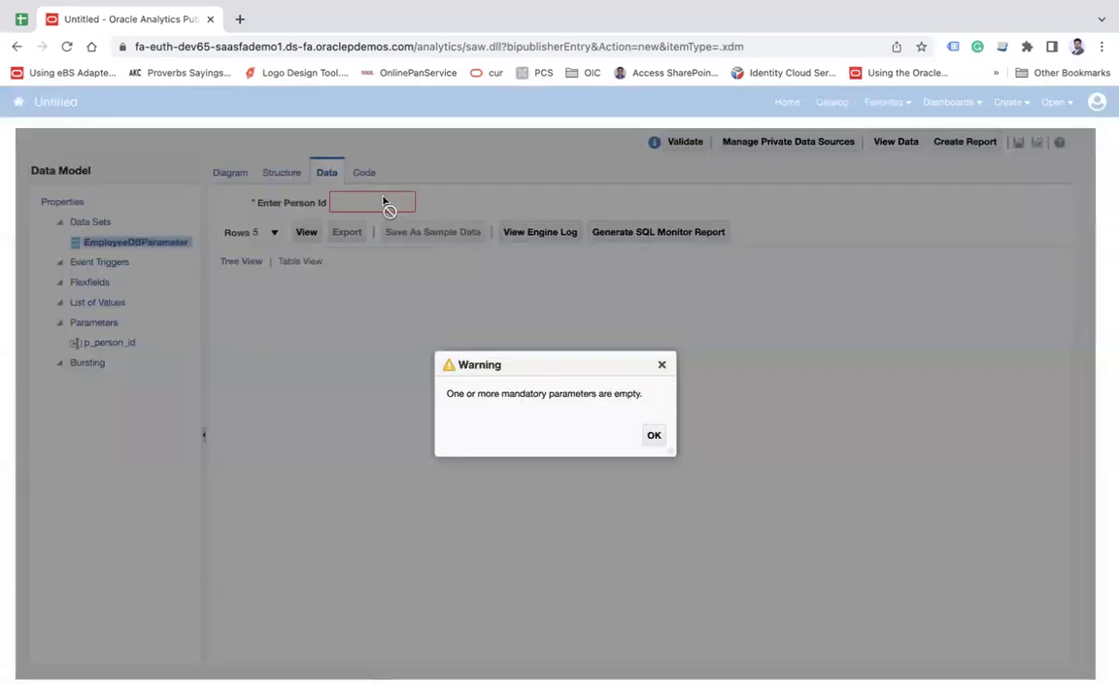
click(664, 367)
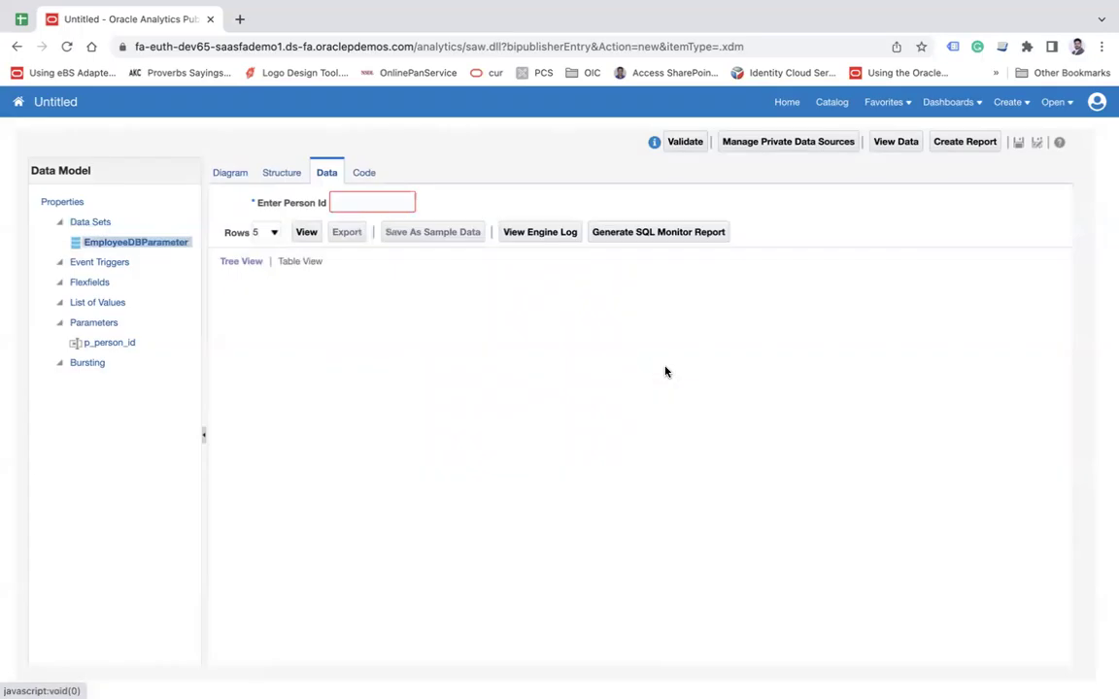
Preview data for Person Id 10, then 100, dismissing the invalid number error each time.
click(382, 202)
text(10)
click(305, 235)
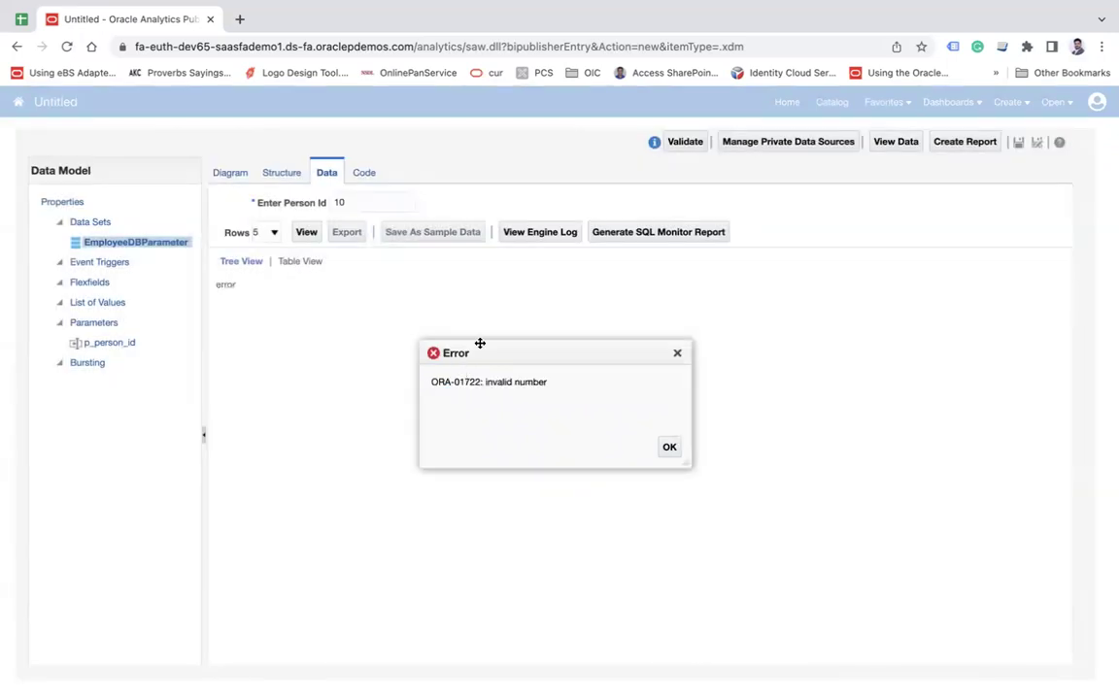
click(678, 354)
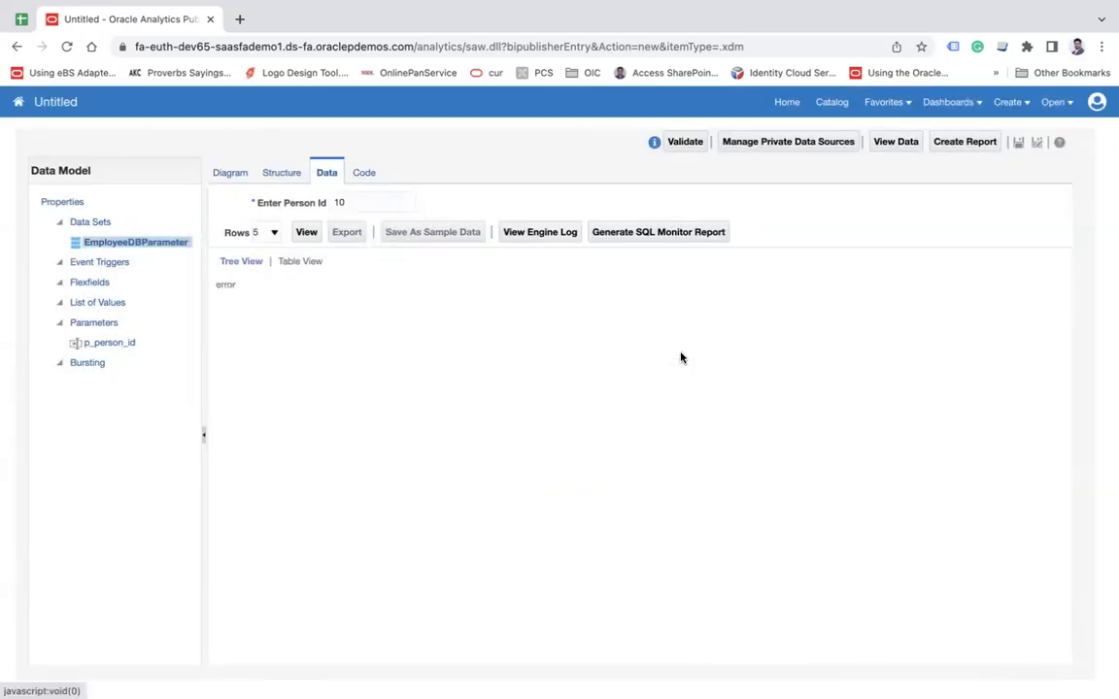
click(376, 207)
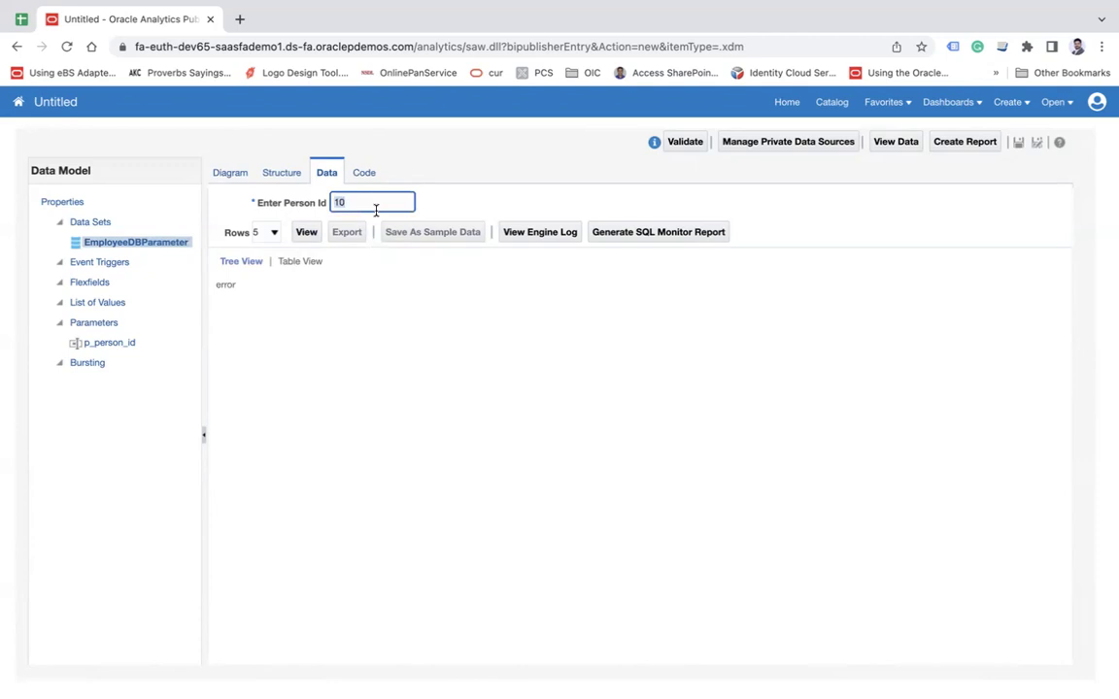
key(BackSpace)
click(305, 233)
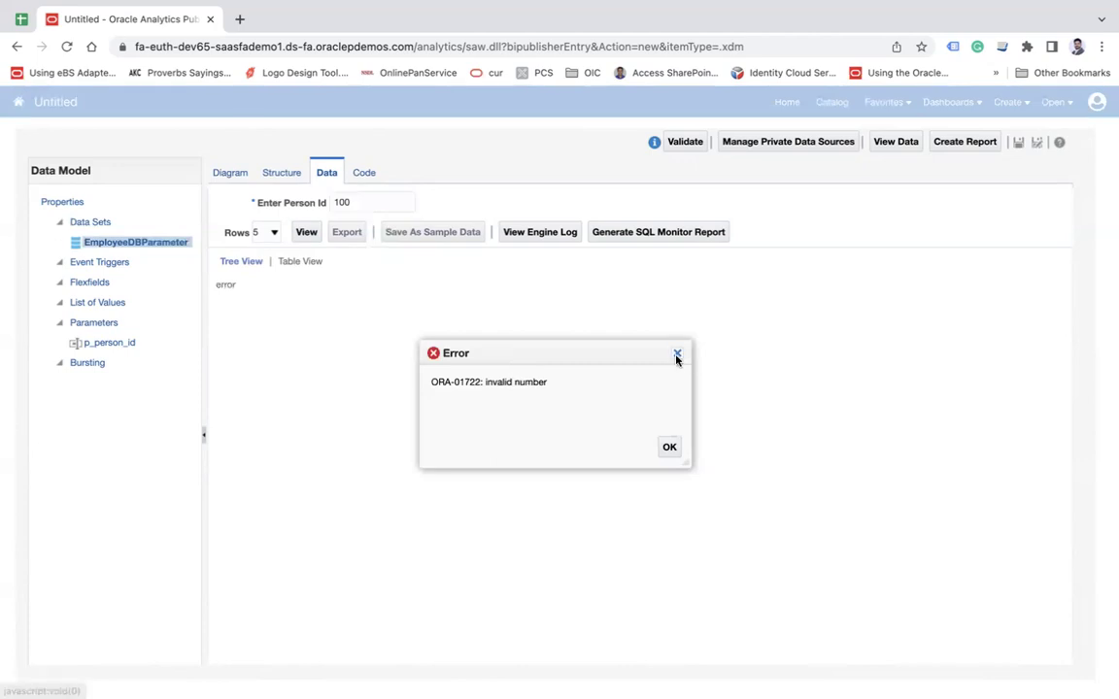
click(674, 354)
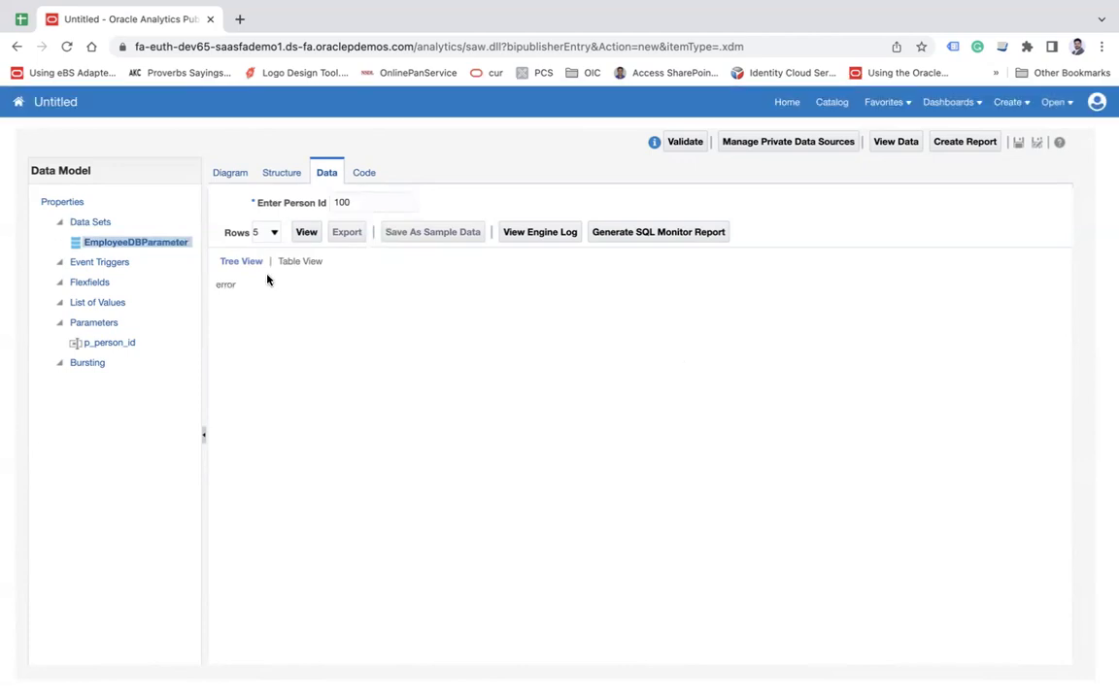
Replace the query with a per_all_people_f / per_person_names_f join filtered by :p_person_id and save.
click(231, 174)
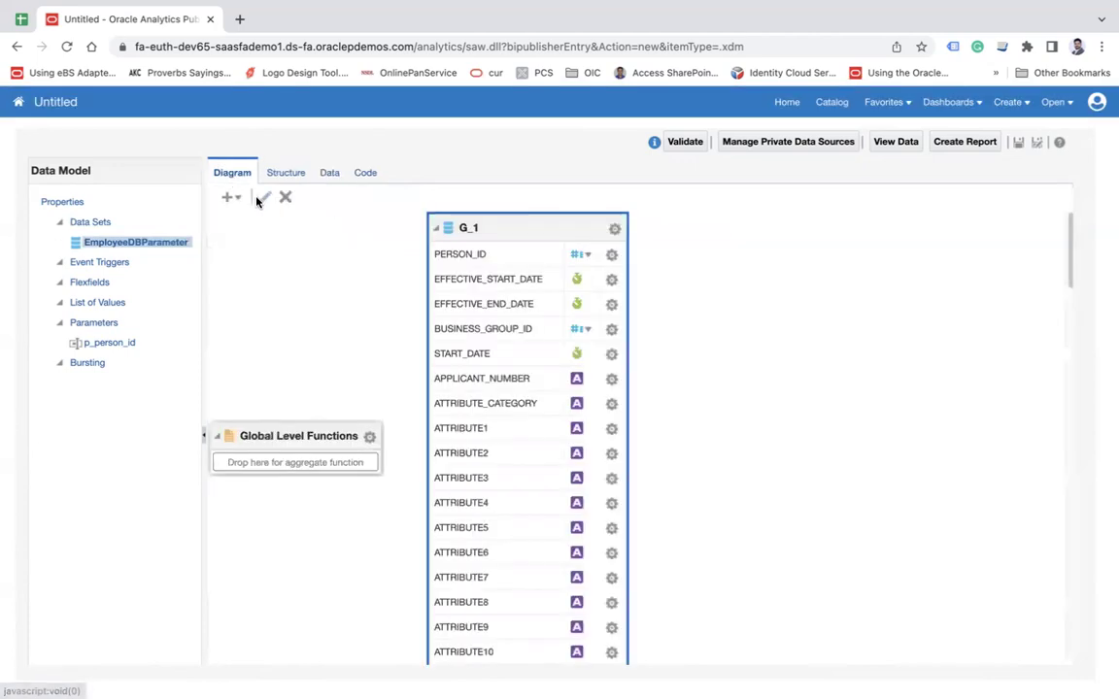
click(264, 198)
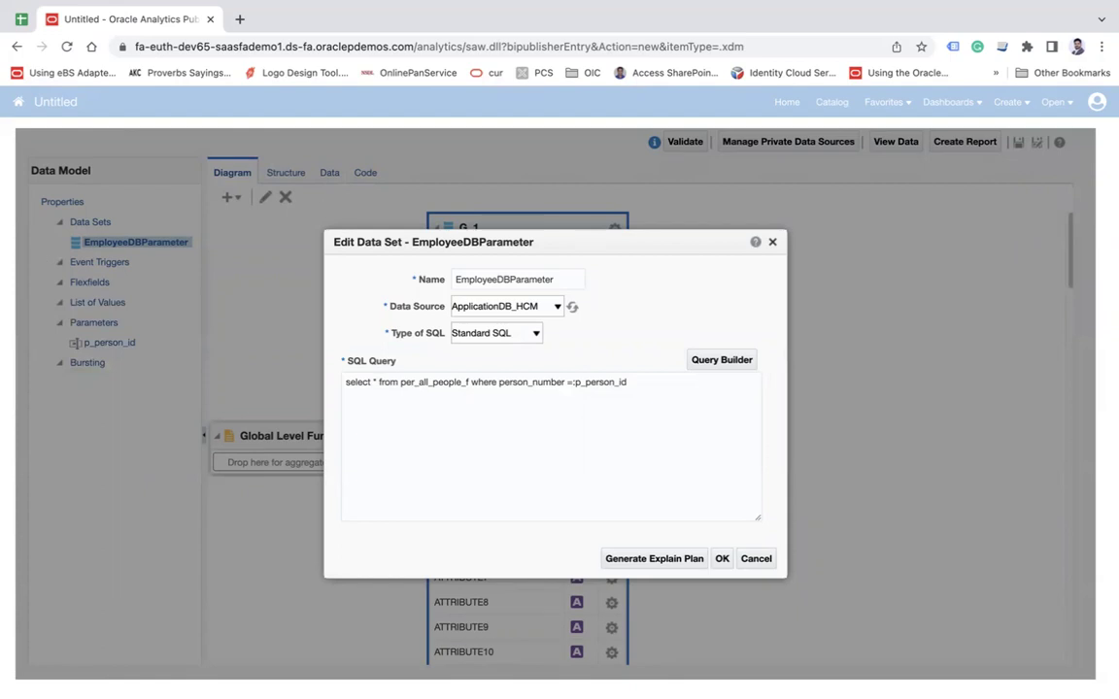
triple_click(467, 393)
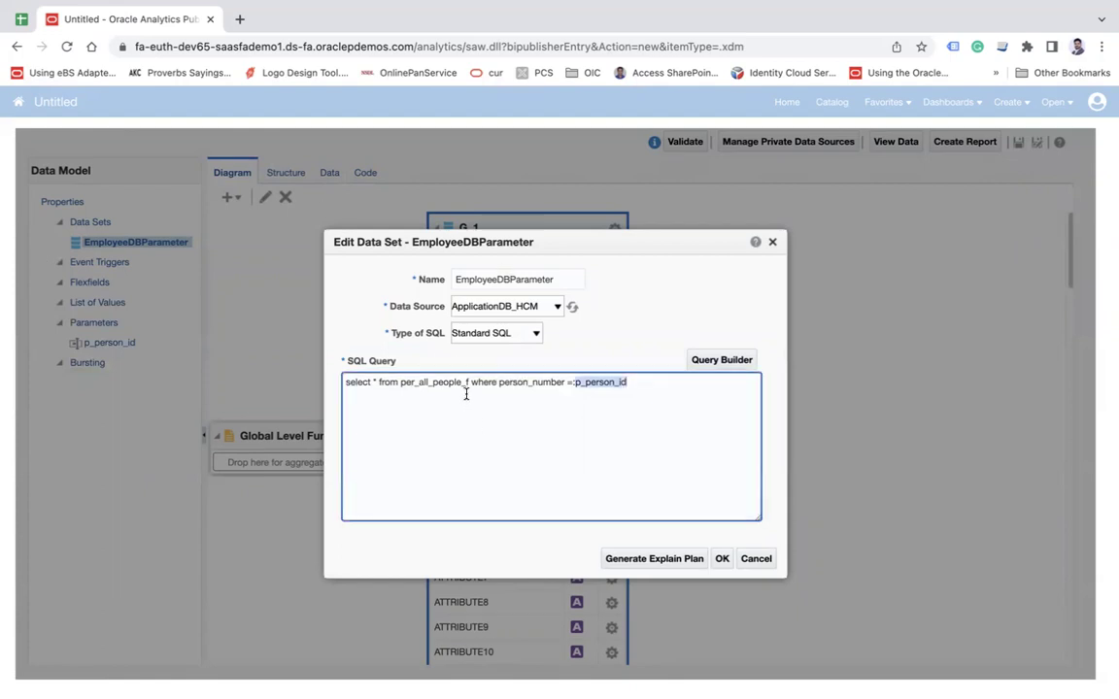
text(select papf.person_id, papf.person_number, ppnf.person_name_id, ppnf.title, ppnf.first_name, ppnf.last_name, ppnf.middle_names, ppnf.known_as, ppnf.full_name from per_all_people_f papf, per_person_names_f ppnf where papf.person_id = ppnf.person_id and papf.person_number = :p_person_id and ppnf.name_type = 'GLOBAL')
scroll(450, 509, up, 2)
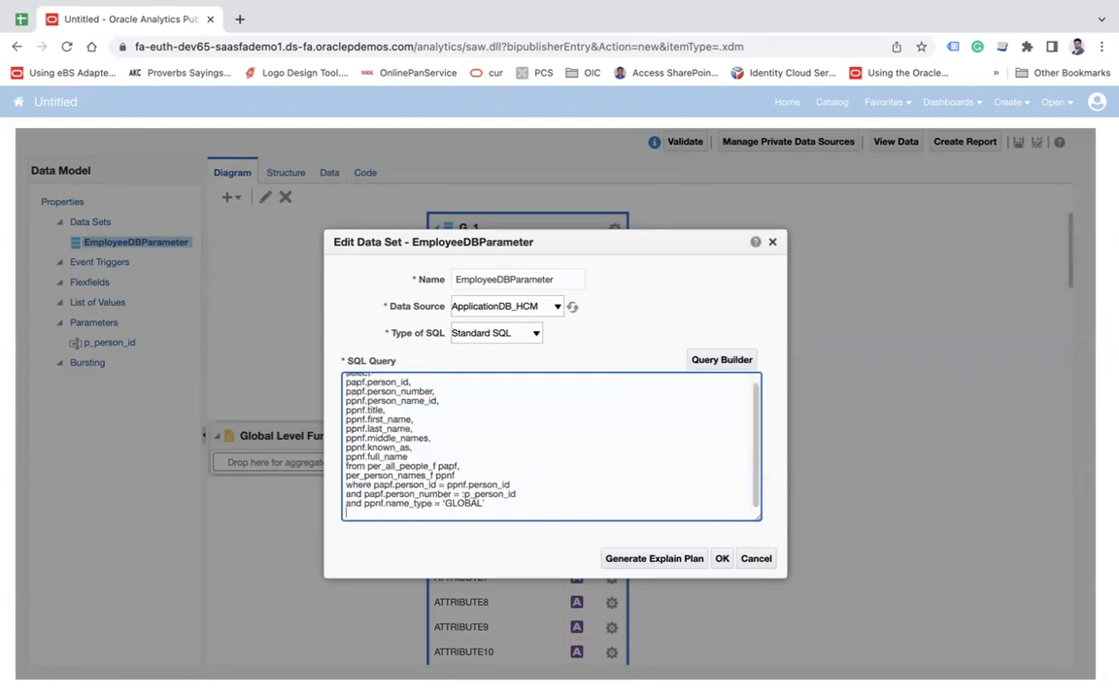
double_click(466, 504)
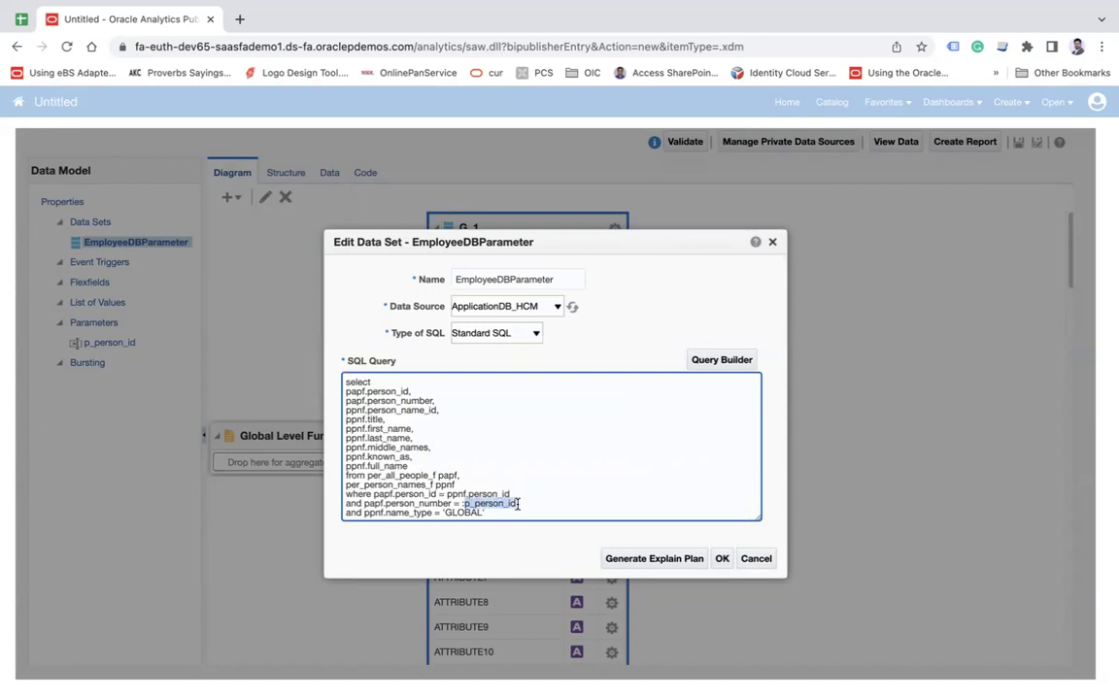
click(722, 559)
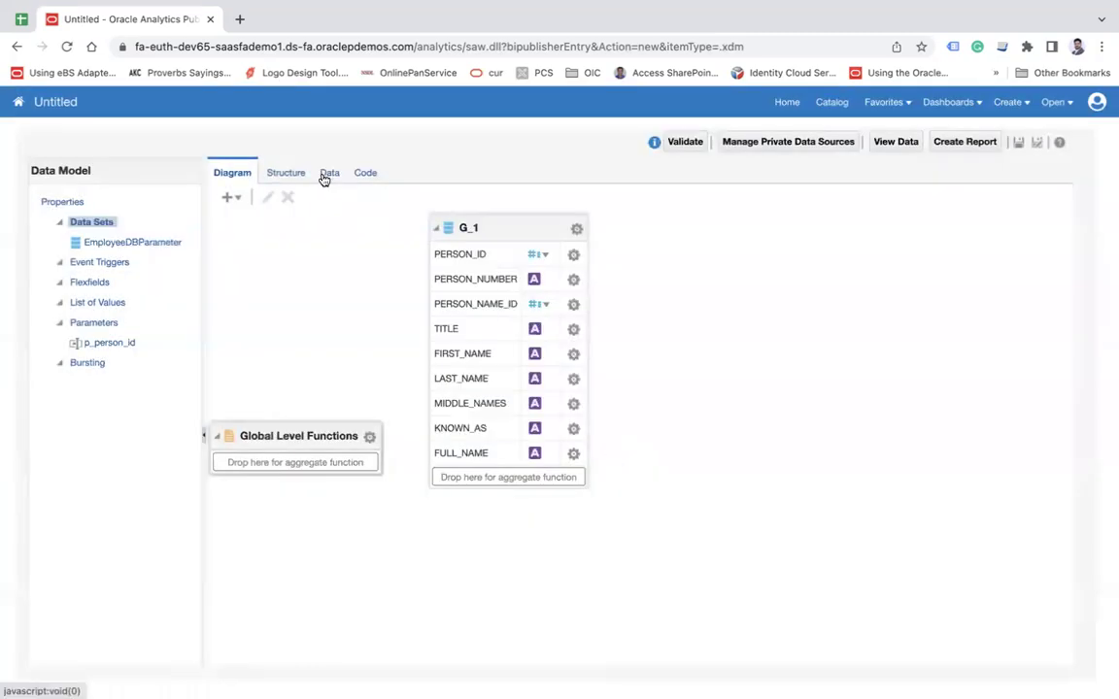
Refresh the data preview, run it for Person Id 10, and dismiss the ORA-01722 error.
click(323, 177)
click(234, 179)
click(331, 175)
click(364, 203)
key(BackSpace)
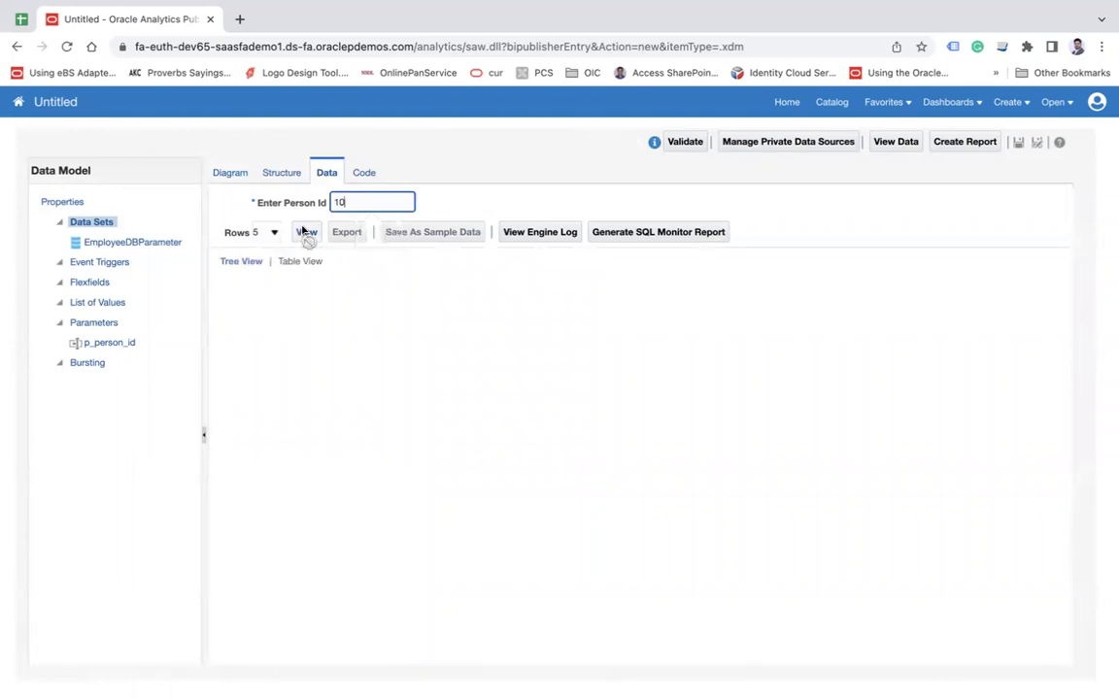
click(306, 232)
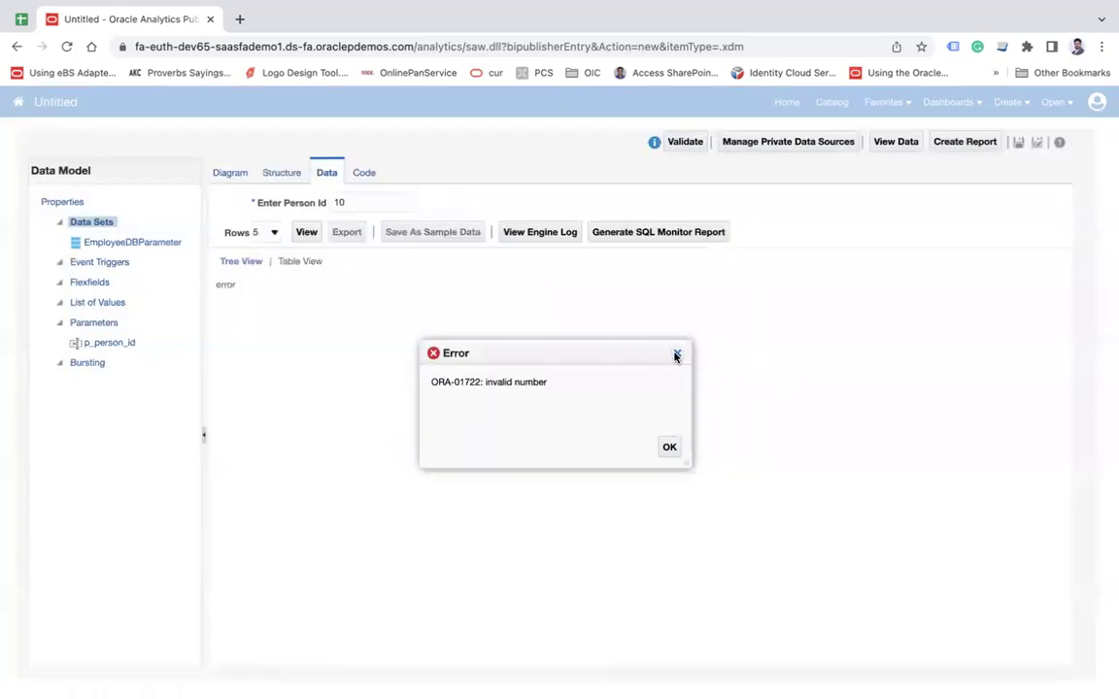
click(677, 354)
Change p_person_id's data type from Integer to String, then return to the EmployeeDBParameter diagram.
click(117, 345)
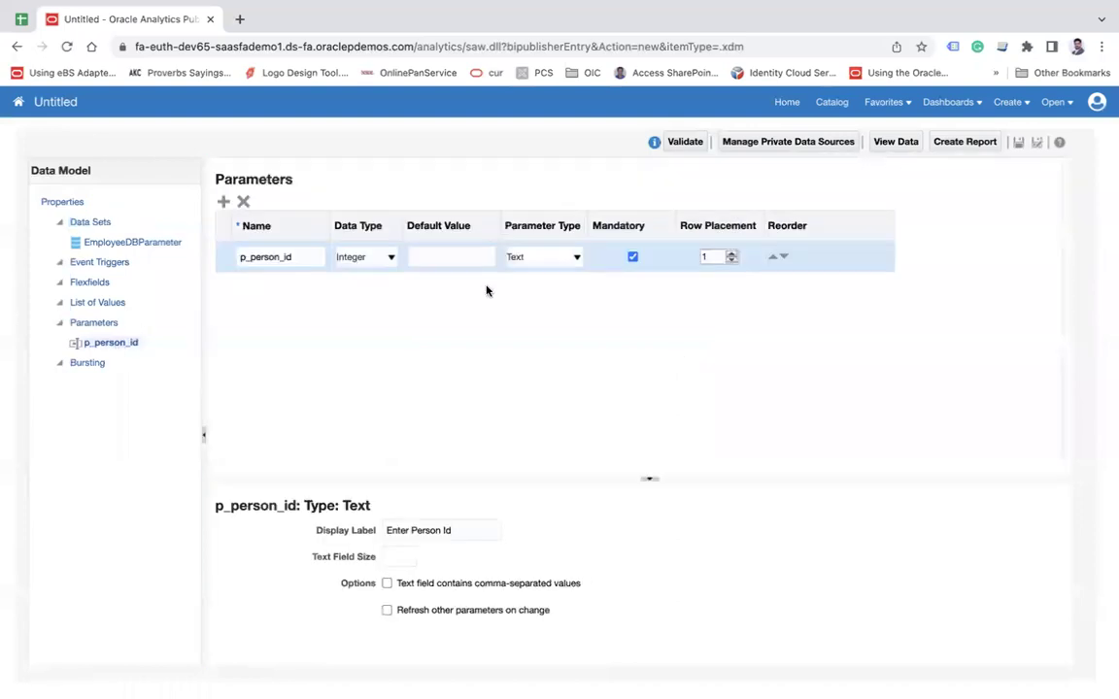
click(390, 259)
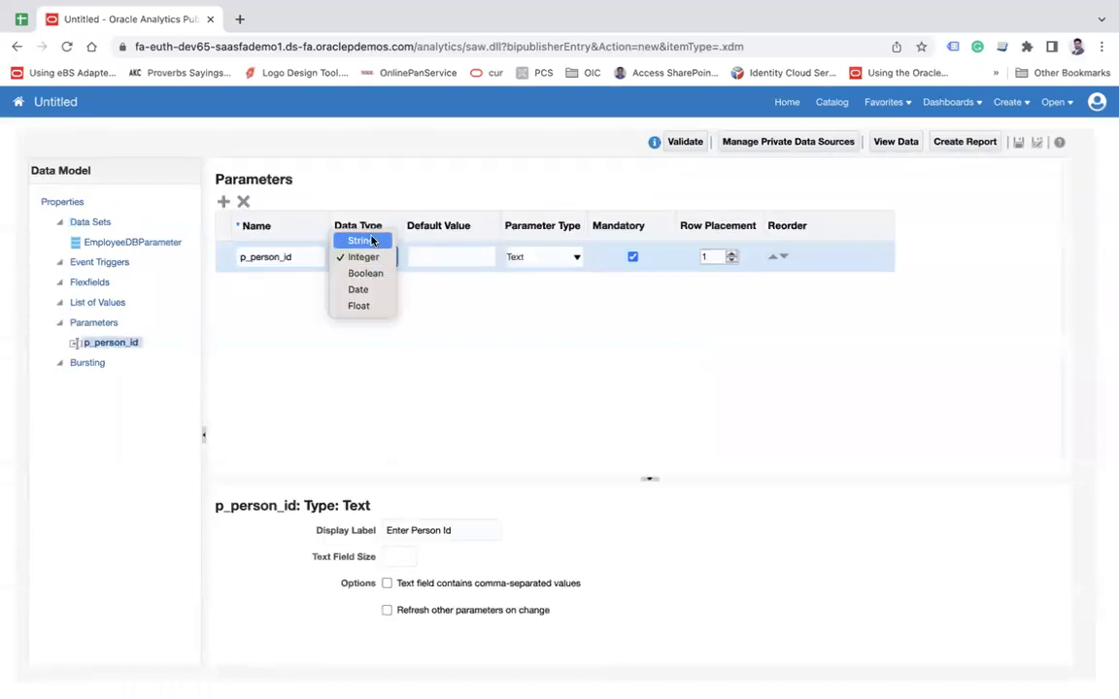
click(371, 241)
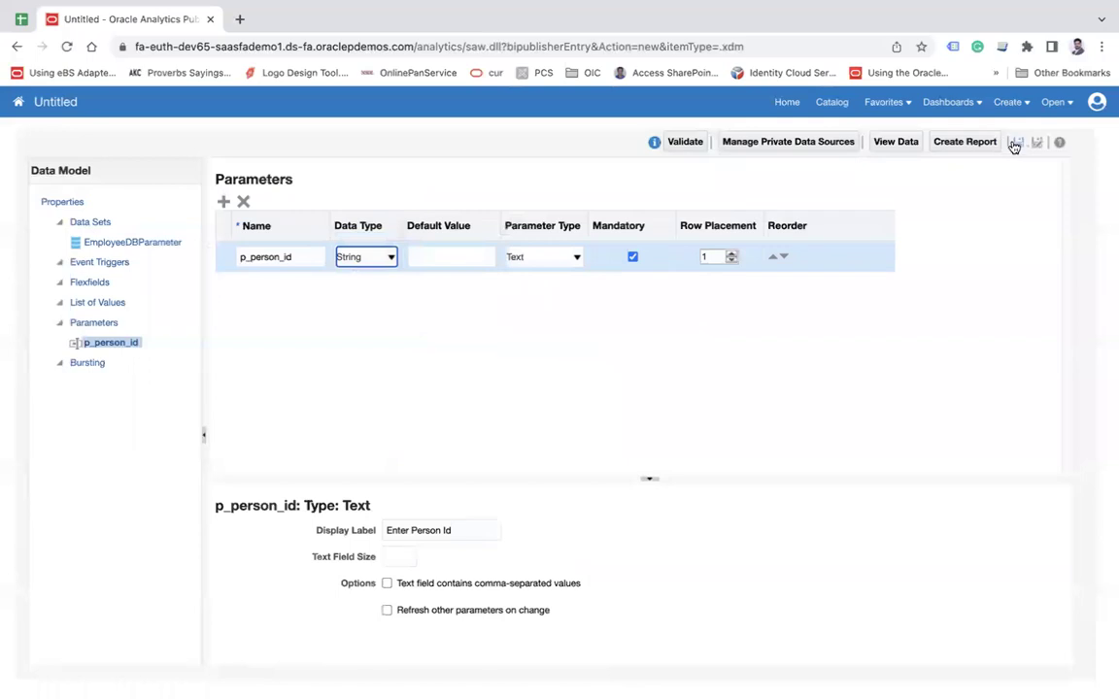
click(134, 243)
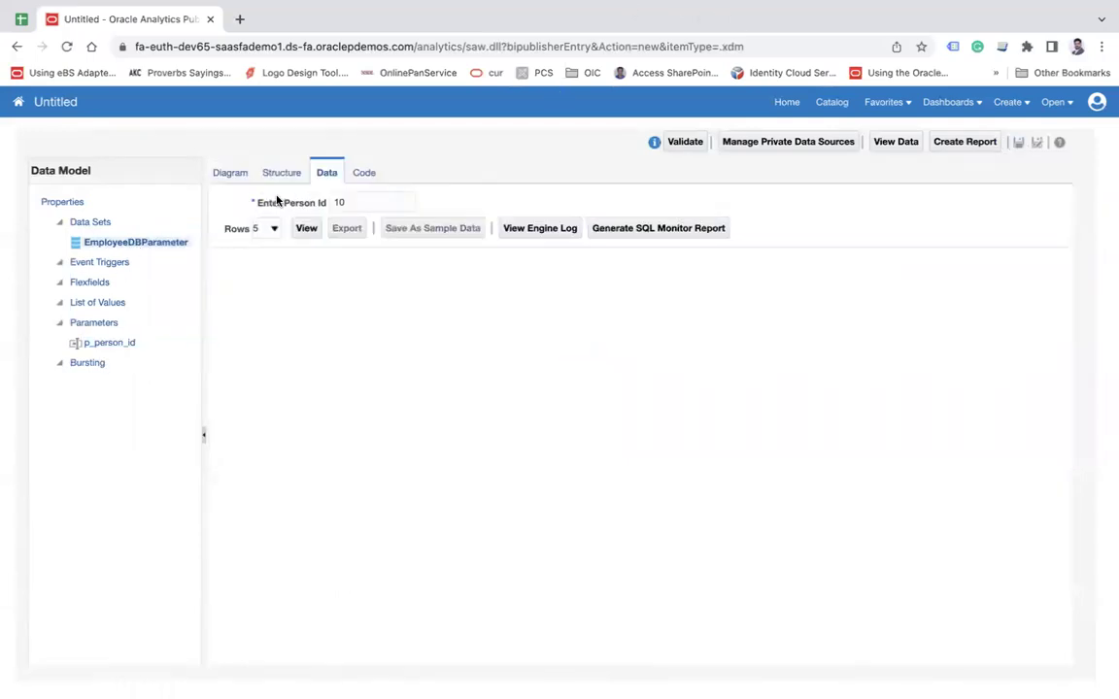
click(232, 177)
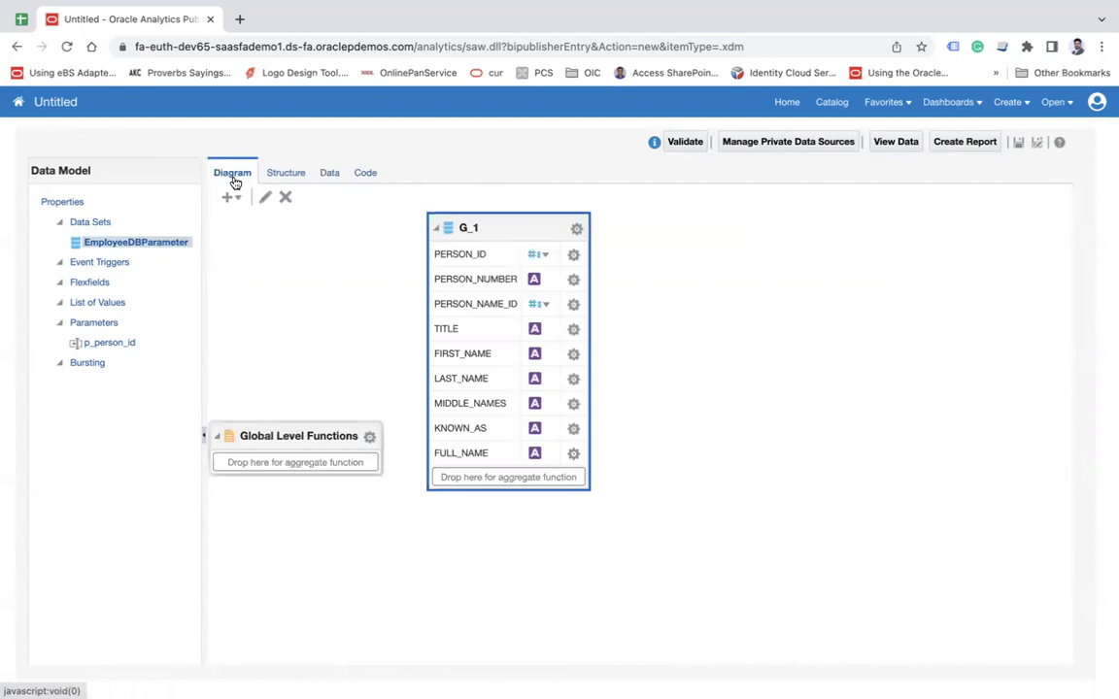
Run the data preview with Person Id 10, recheck the p_person_id parameter, and return to the EmployeeDBParameter diagram.
click(331, 174)
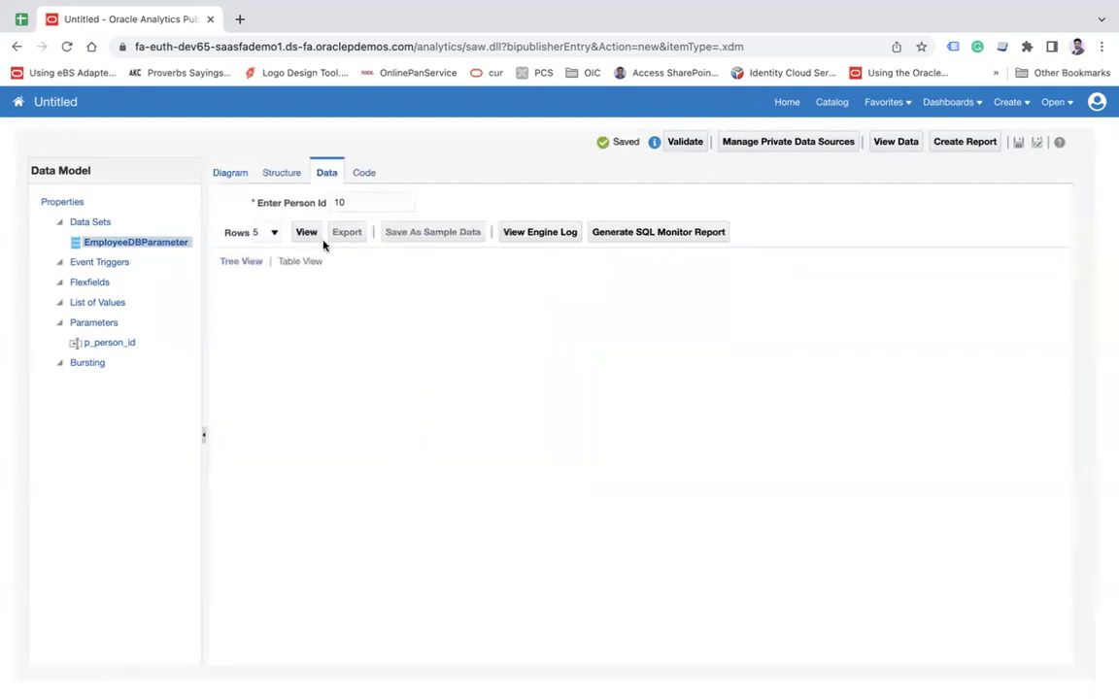
click(307, 234)
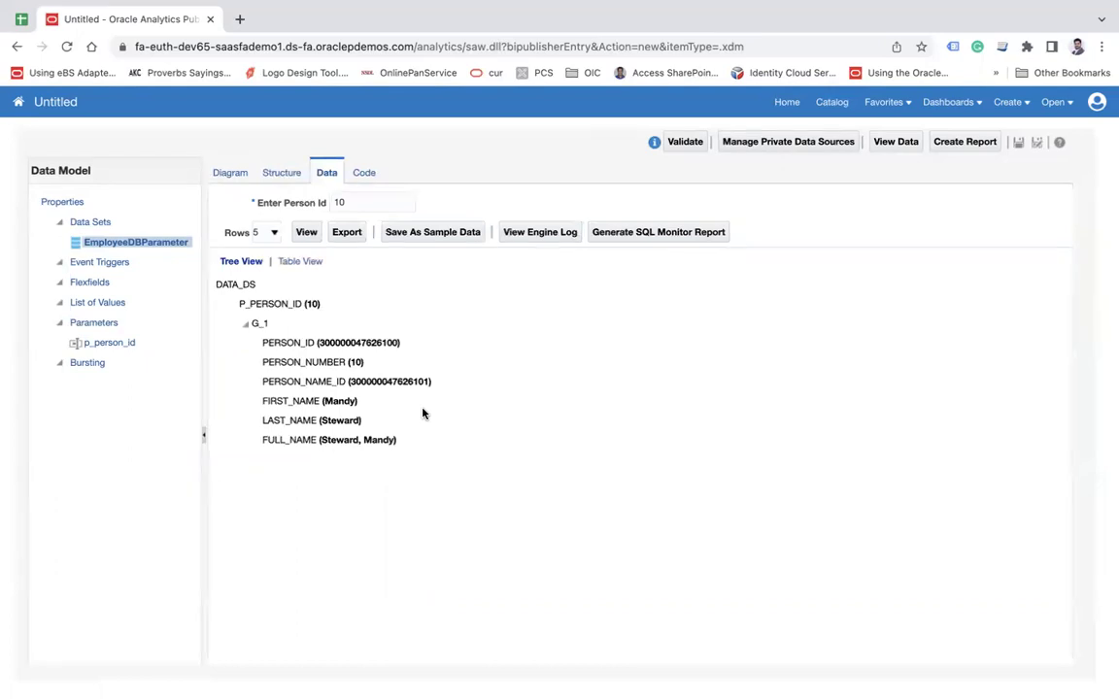
click(97, 324)
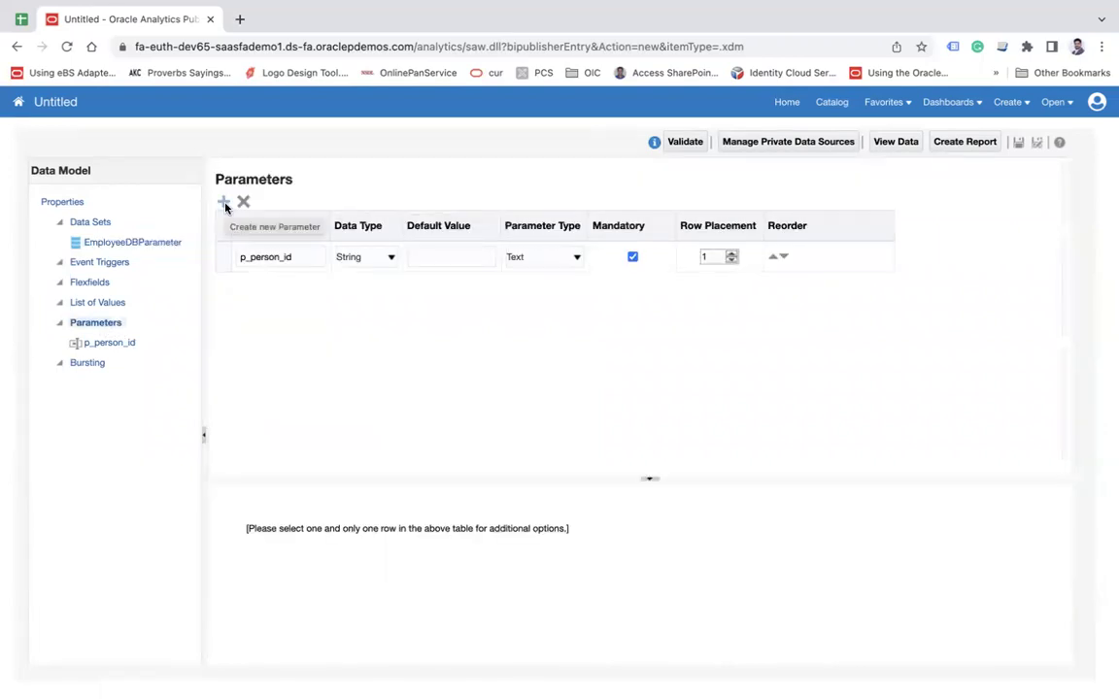
click(297, 256)
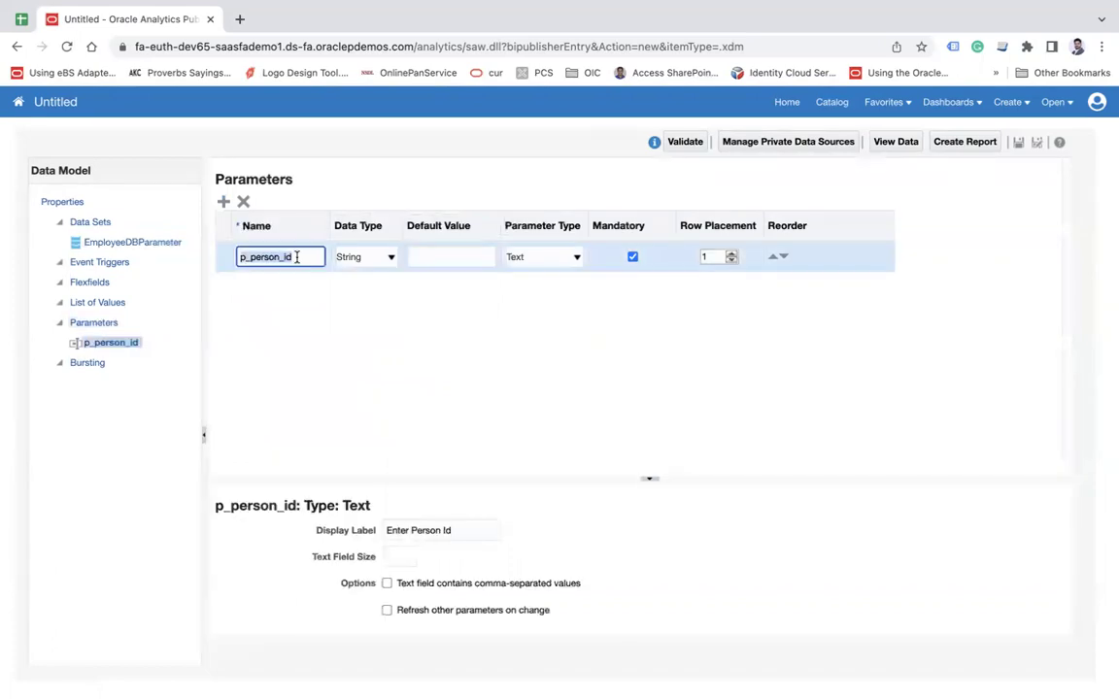
click(114, 245)
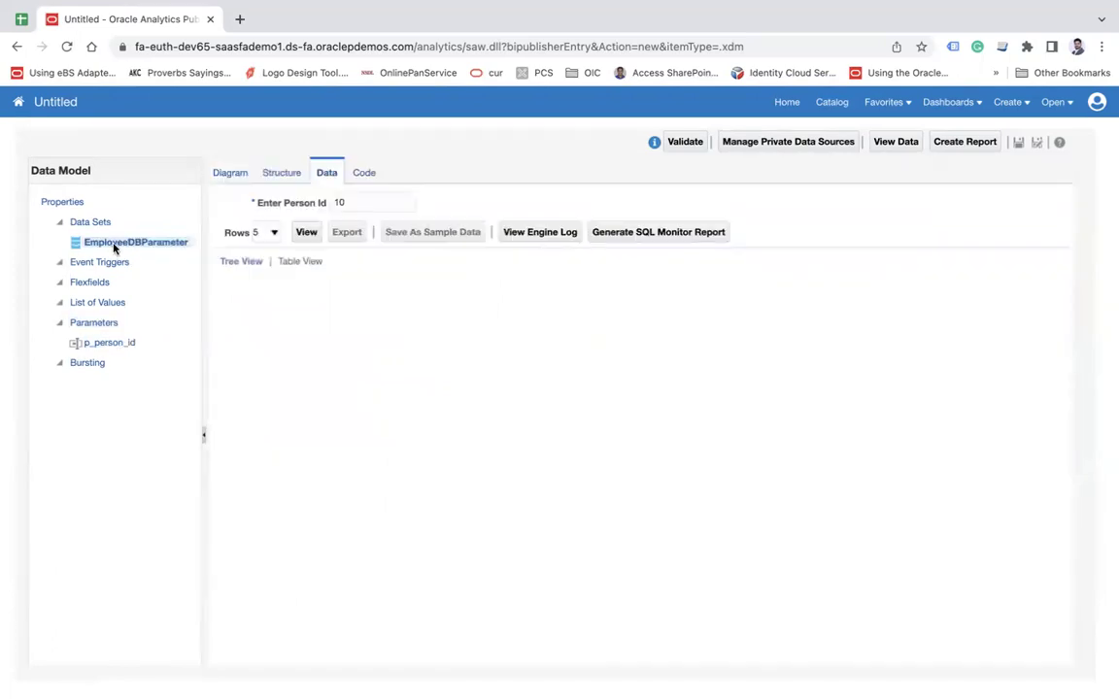
click(227, 174)
click(238, 199)
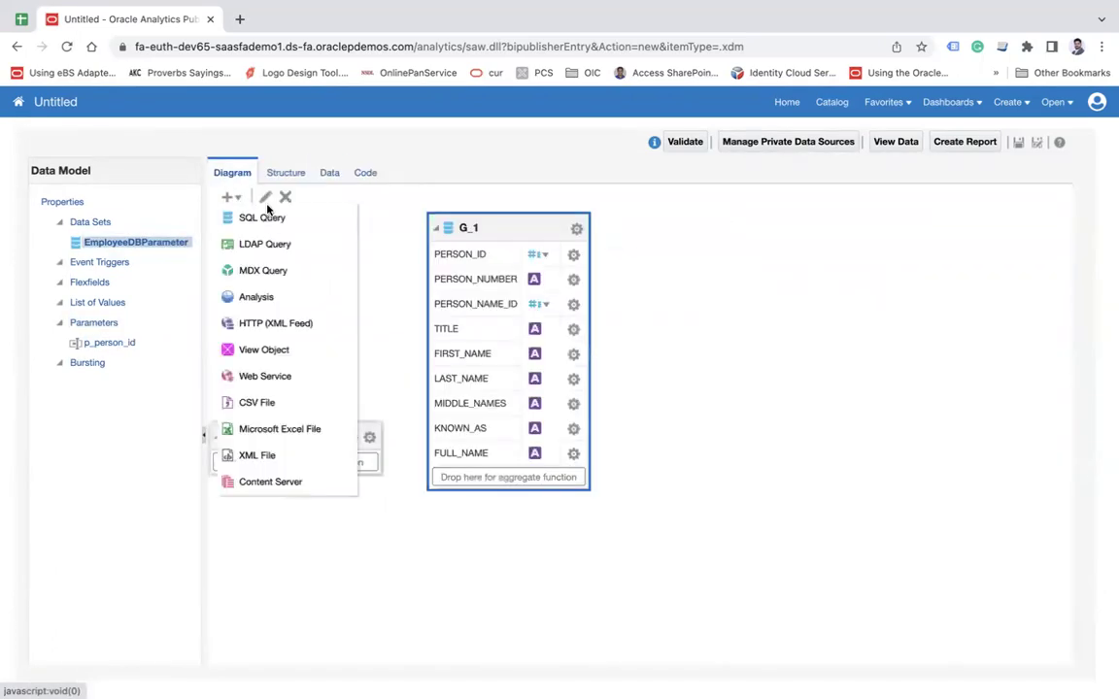
click(274, 219)
click(457, 421)
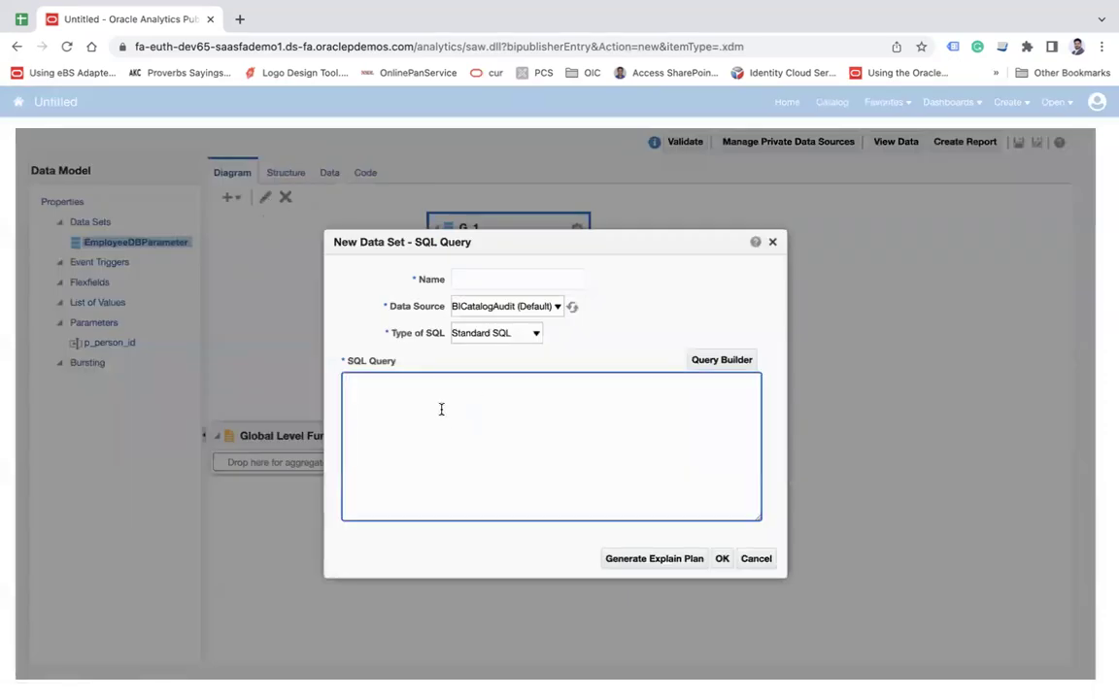
text(select * from dual whe)
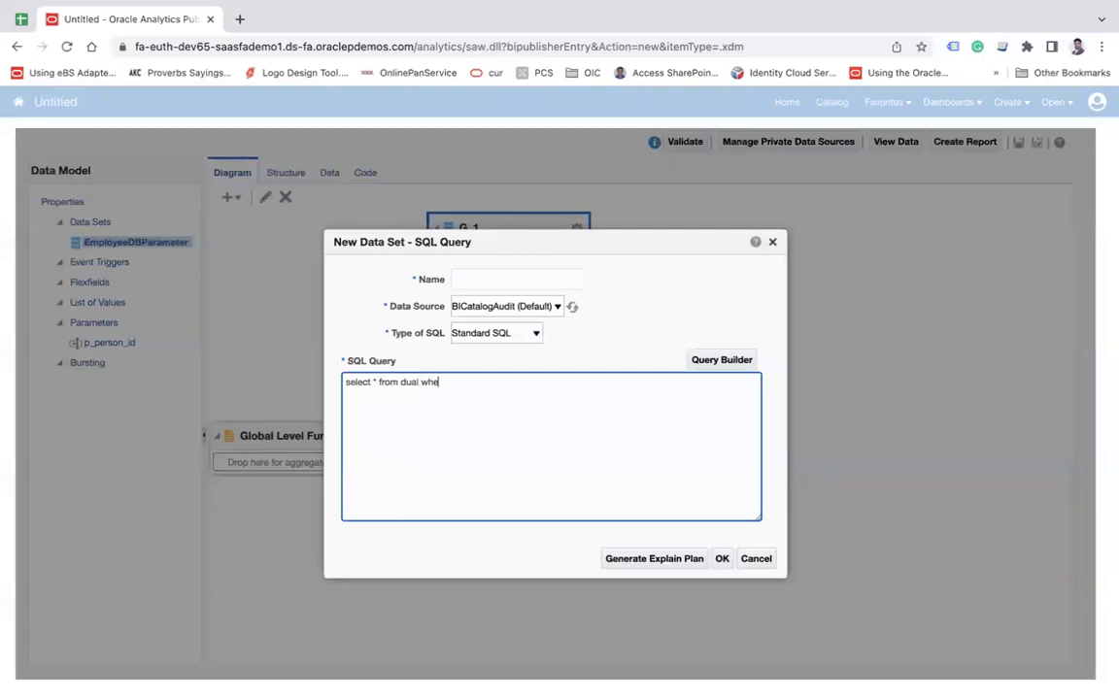
text(re abc=:name)
double_click(479, 382)
drag(479, 382, 122, 352)
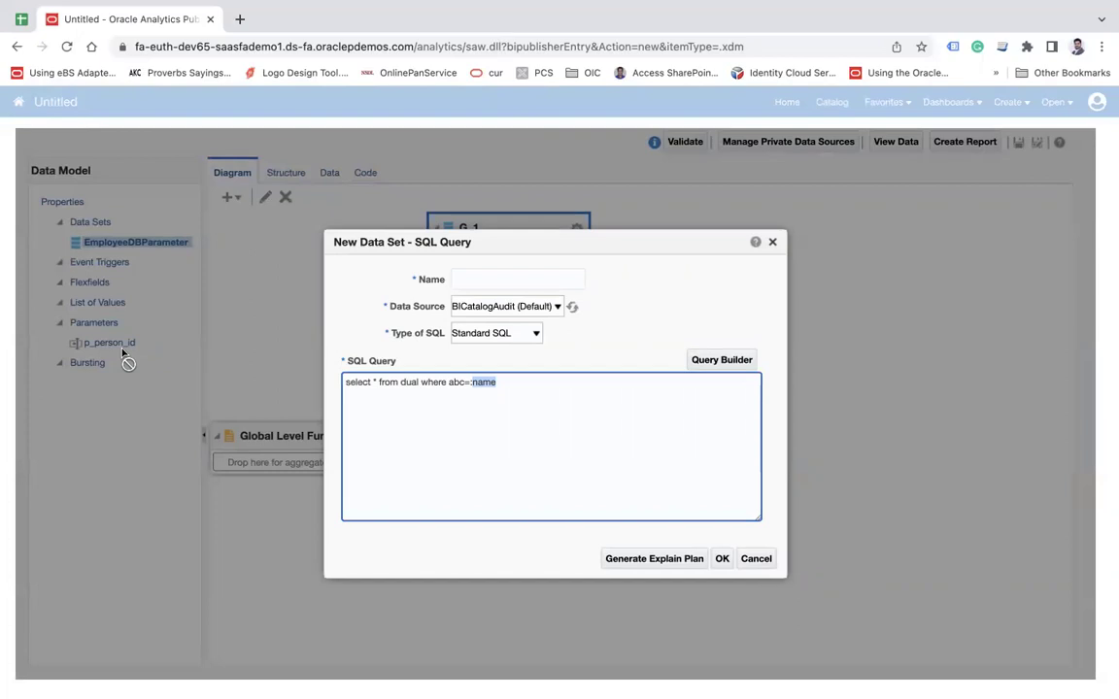
click(763, 560)
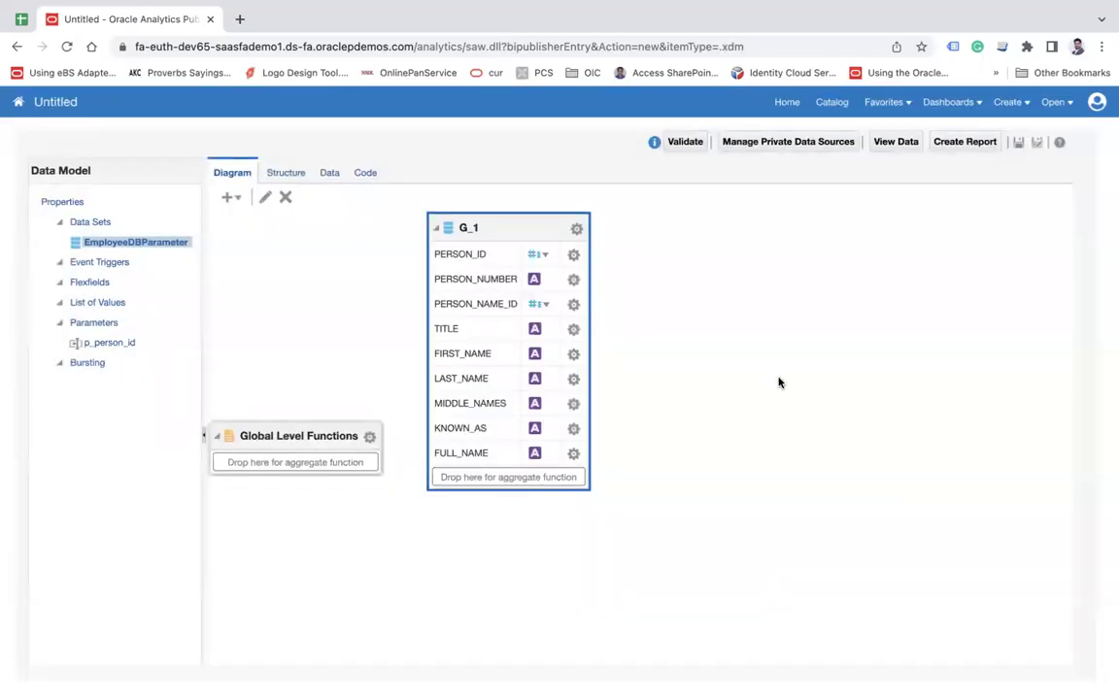